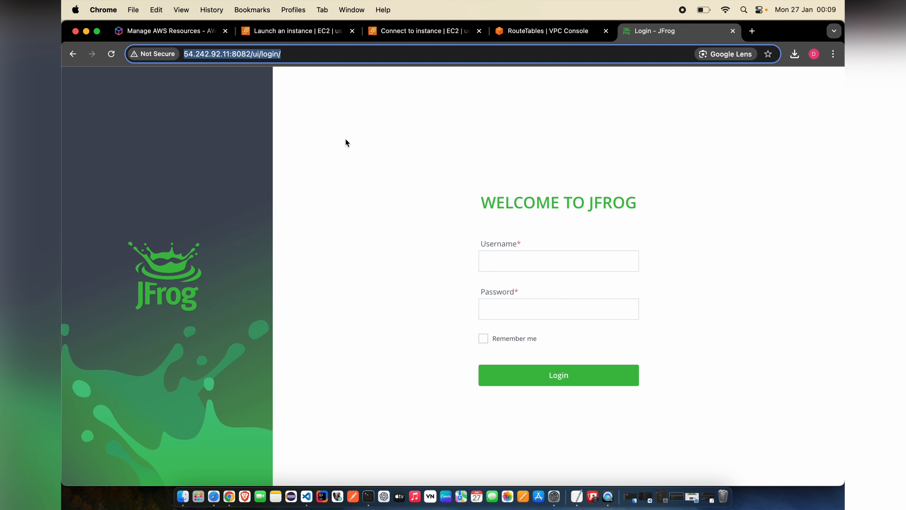
- Log in to Artifactory as admin with the default password
{"action": "left_click", "coordinate": [379, 201]}
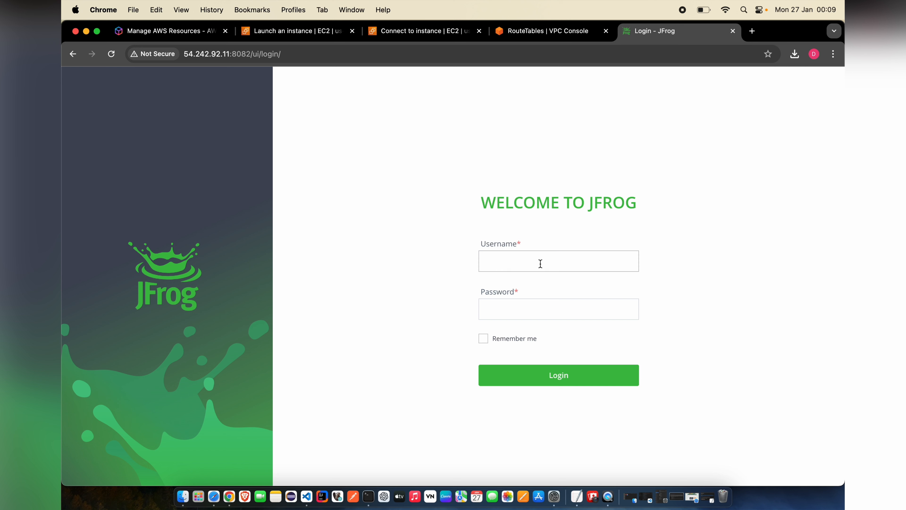
{"action": "left_click", "coordinate": [464, 266]}
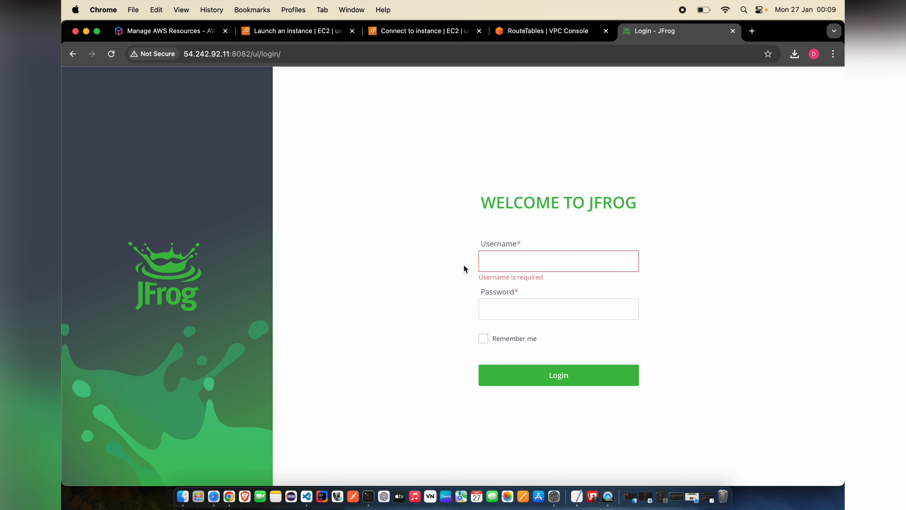
{"action": "left_click", "coordinate": [531, 267]}
{"action": "type", "text": "admin"}
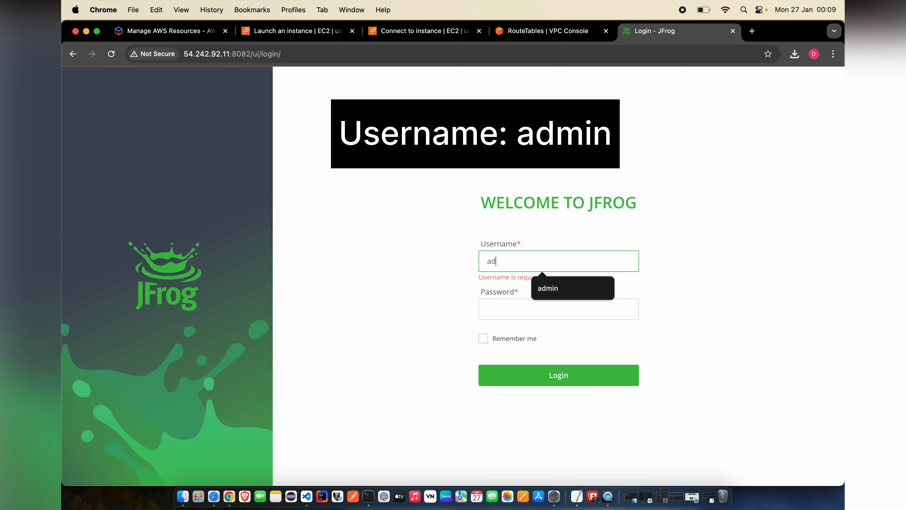
{"action": "left_click", "coordinate": [538, 307]}
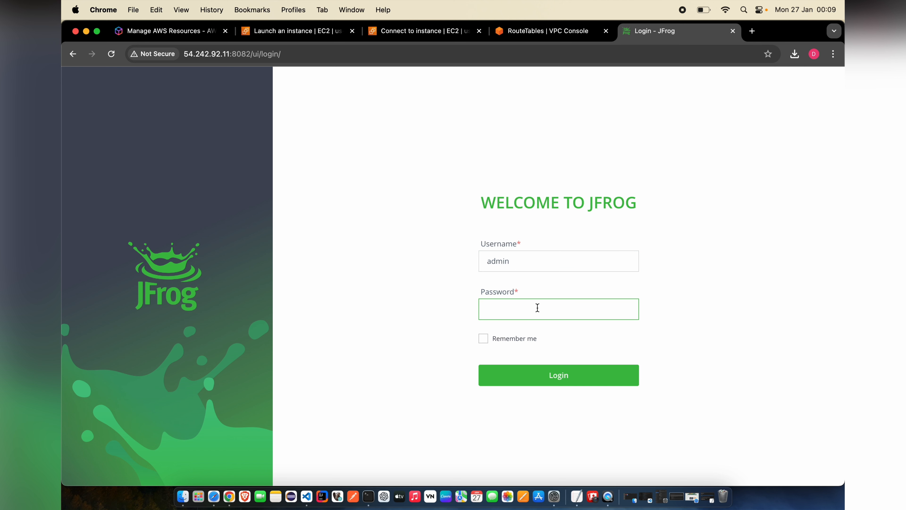
{"action": "type", "text": "password"}
{"action": "left_click", "coordinate": [573, 378]}
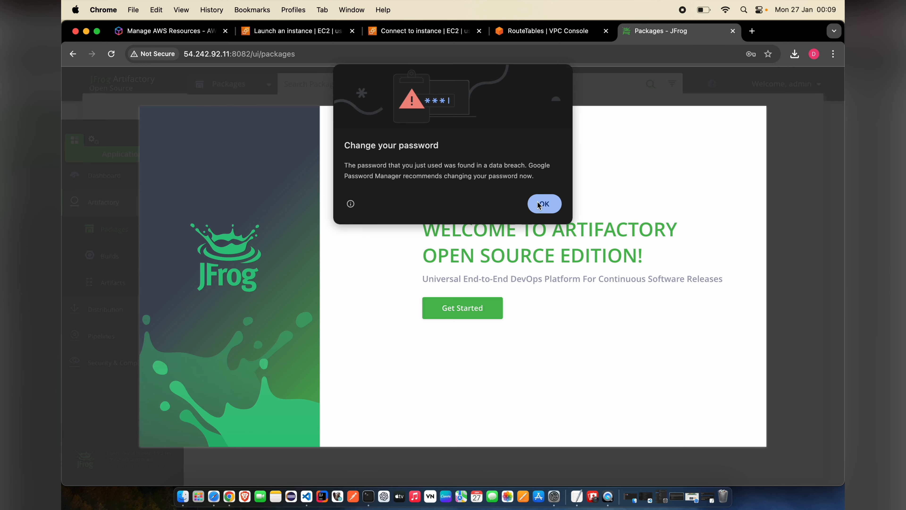
- Dismiss Chrome's breached-password and save-password prompts and start the onboarding wizard
{"action": "left_click", "coordinate": [544, 204]}
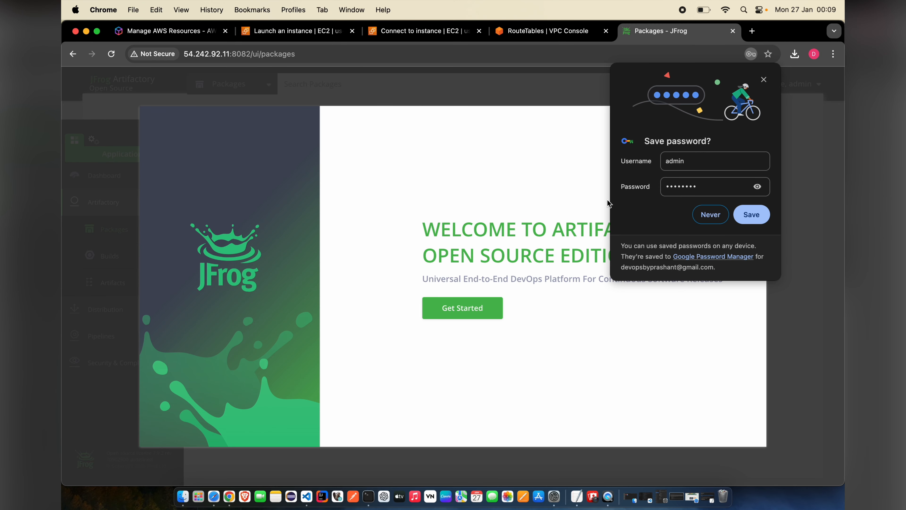
{"action": "left_click", "coordinate": [710, 216]}
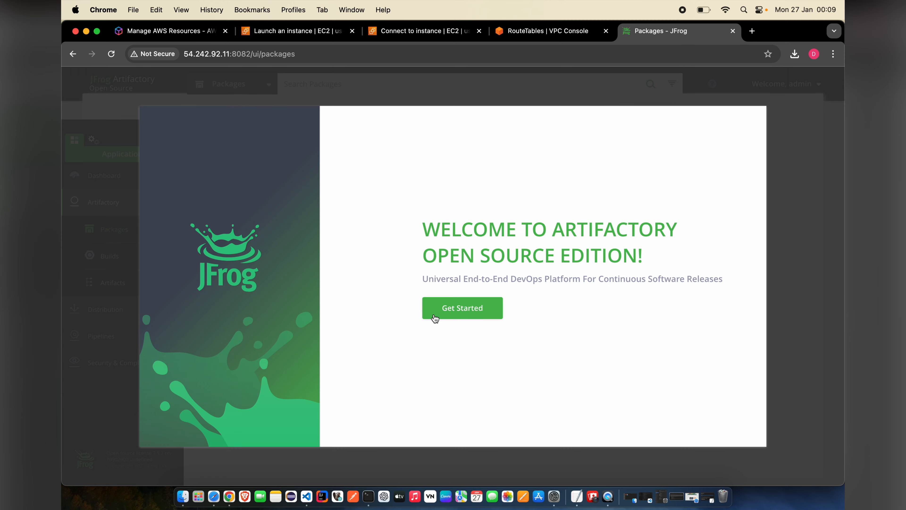
{"action": "left_click", "coordinate": [450, 306]}
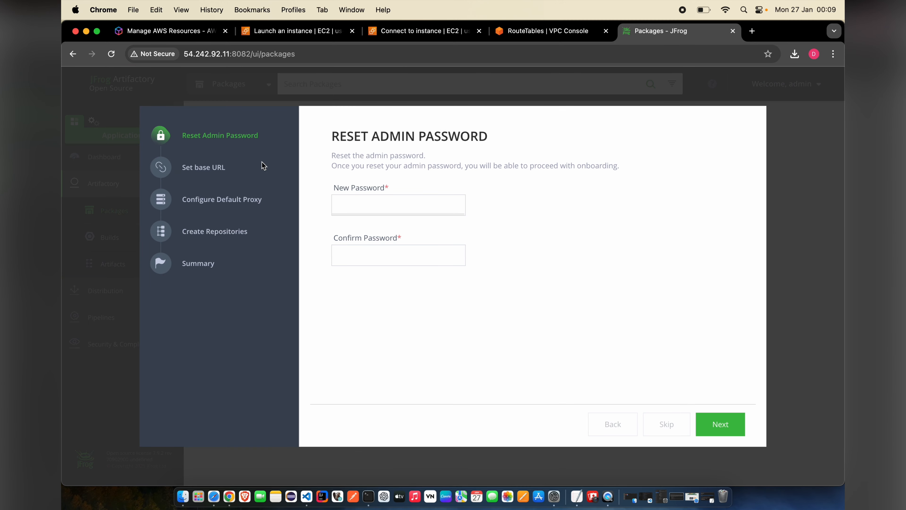
- Enter and confirm a new admin password, then continue
{"action": "left_click", "coordinate": [387, 202]}
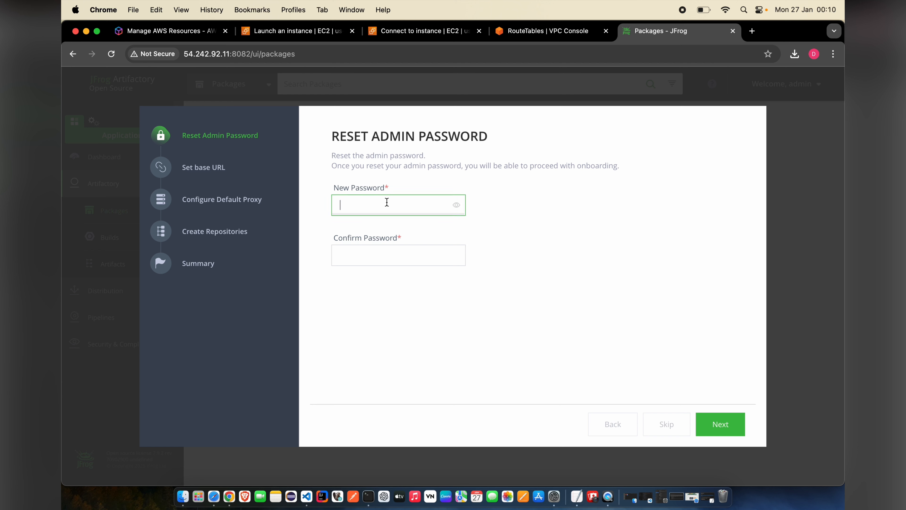
{"action": "type", "text": "aaaaaaaaaa"}
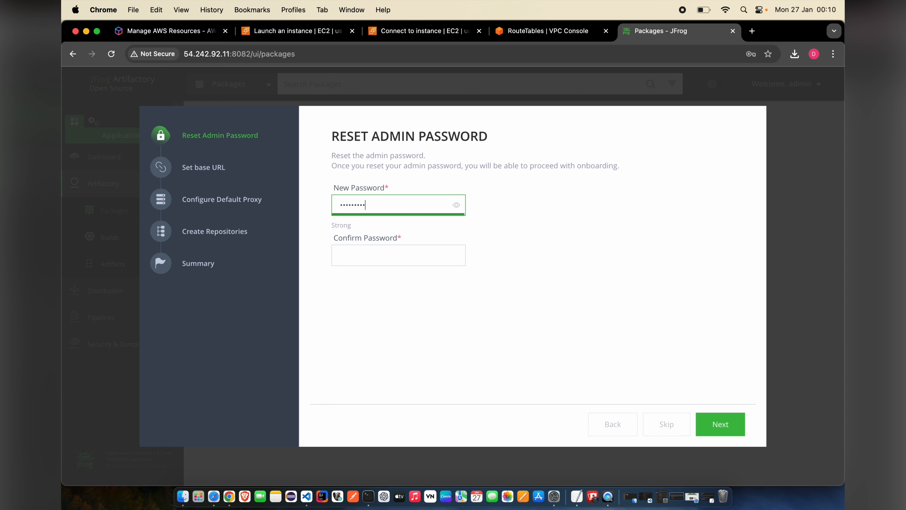
{"action": "left_click", "coordinate": [382, 248]}
{"action": "type", "text": "aaaaaa"}
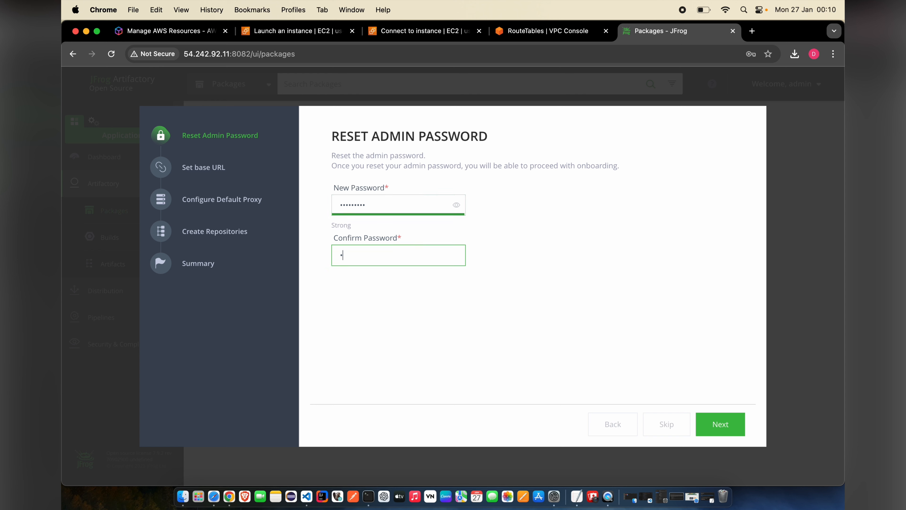
{"action": "type", "text": "aaaa"}
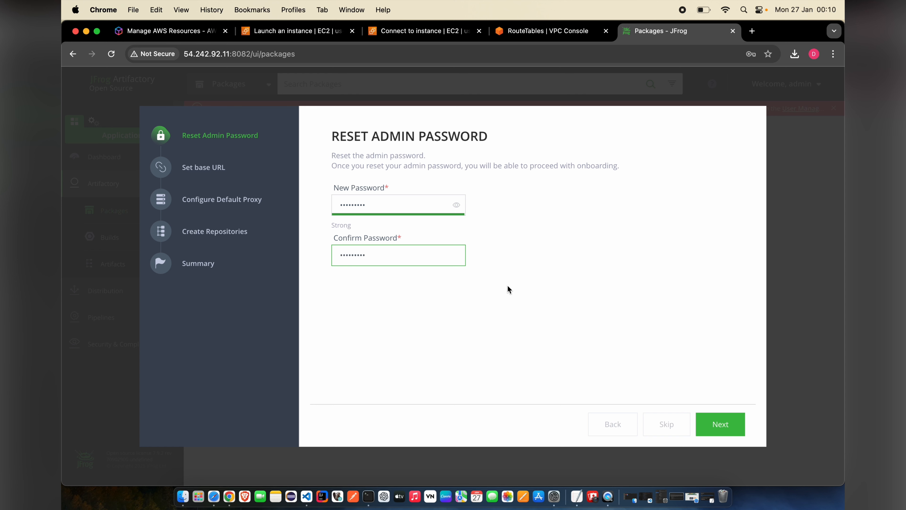
{"action": "left_click", "coordinate": [728, 421]}
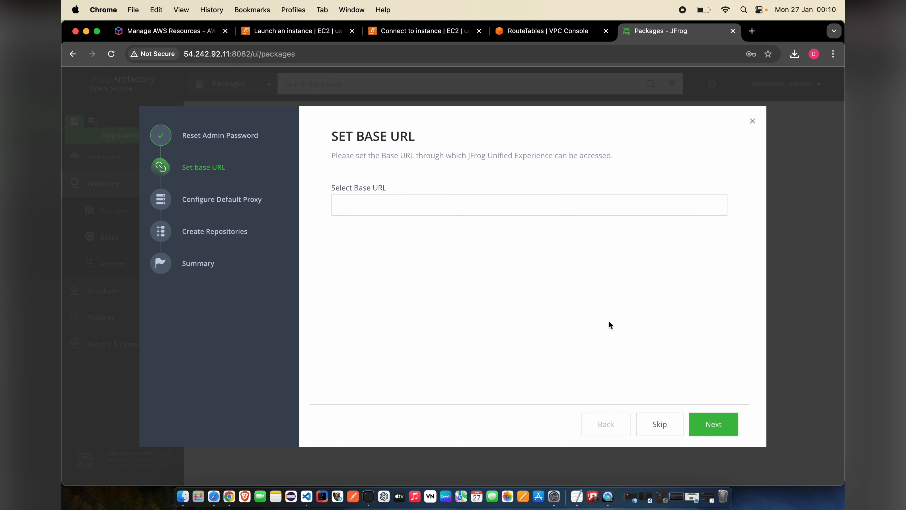
- Skip both the Set Base URL and Configure Default Proxy wizard steps
{"action": "left_click", "coordinate": [658, 424]}
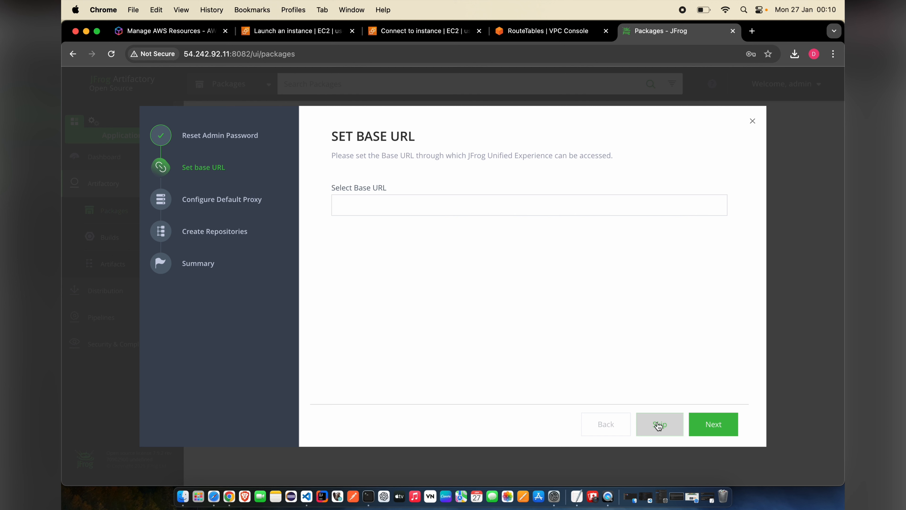
{"action": "left_click", "coordinate": [658, 424]}
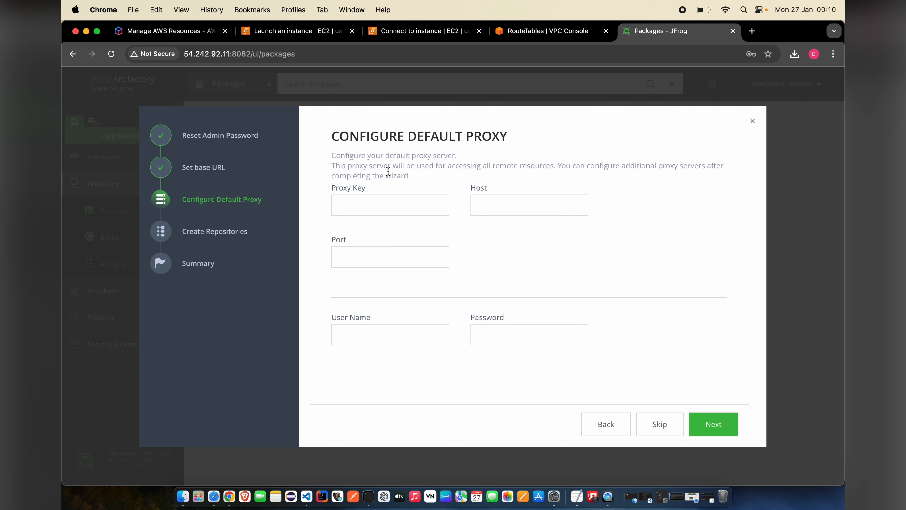
{"action": "left_click", "coordinate": [659, 429]}
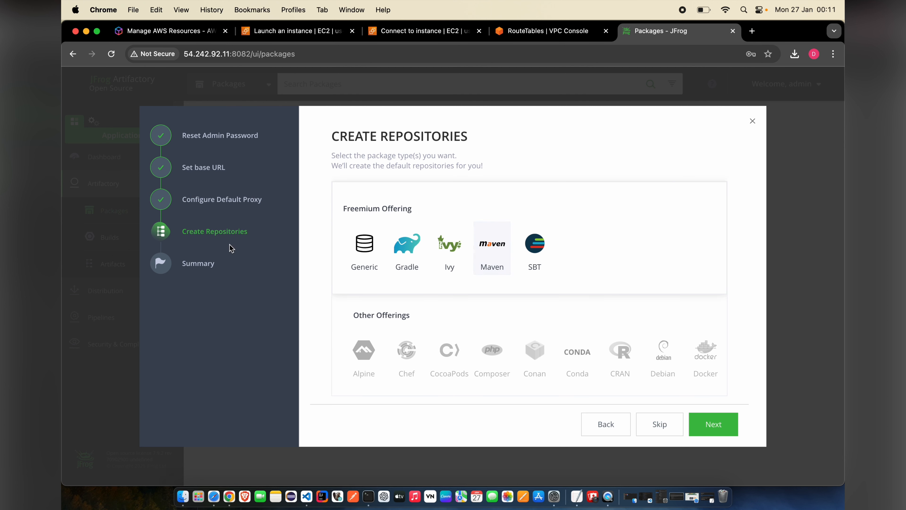
- Pick Maven as the package type and create its default repositories
{"action": "left_click", "coordinate": [499, 260]}
{"action": "scroll", "coordinate": [554, 310], "scroll_direction": "down", "scroll_amount": 2}
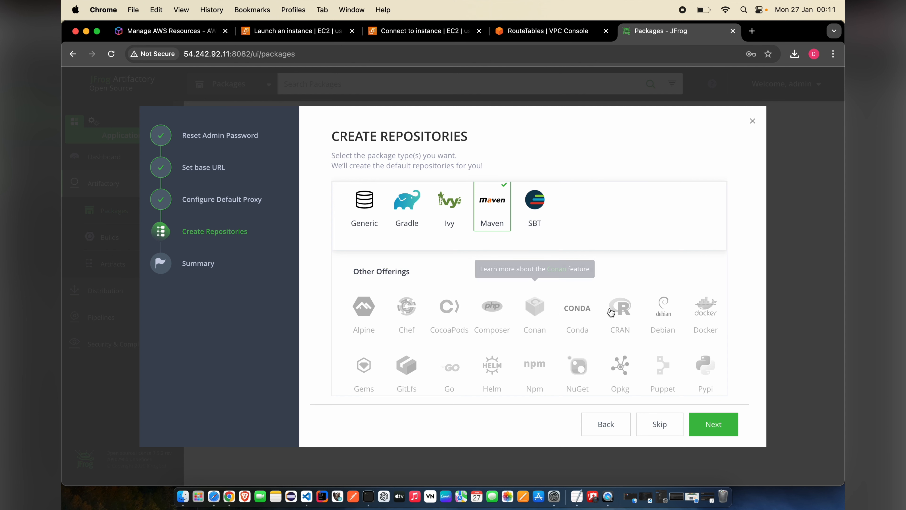
{"action": "scroll", "coordinate": [611, 313], "scroll_direction": "down", "scroll_amount": 3}
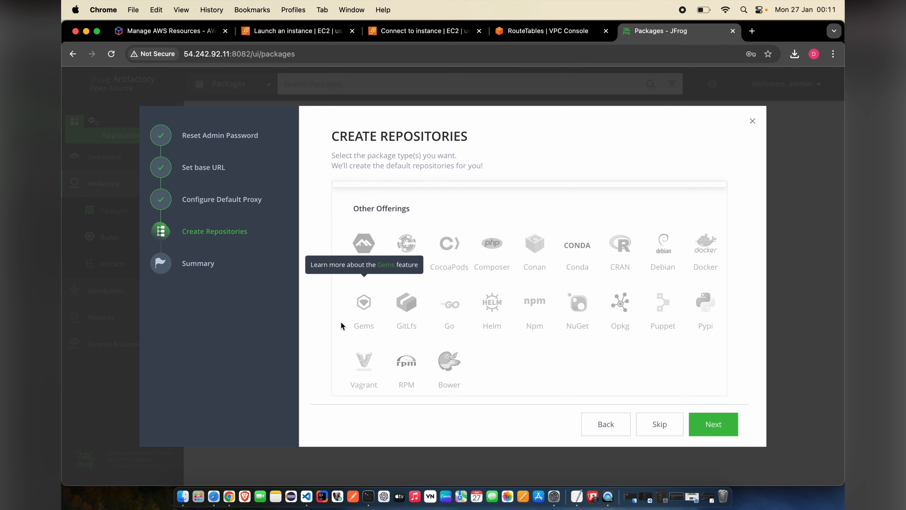
{"action": "scroll", "coordinate": [341, 322], "scroll_direction": "up", "scroll_amount": 4}
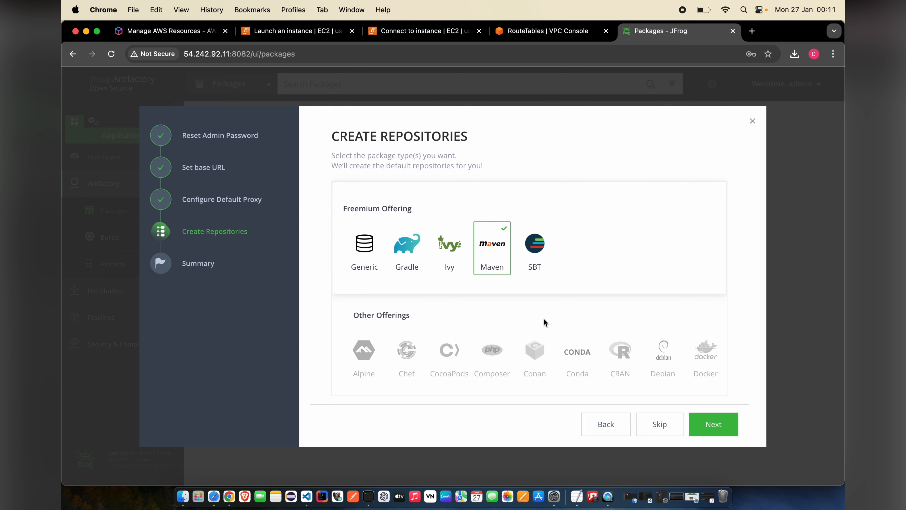
{"action": "scroll", "coordinate": [554, 322], "scroll_direction": "down", "scroll_amount": 2}
{"action": "scroll", "coordinate": [554, 323], "scroll_direction": "down", "scroll_amount": 1}
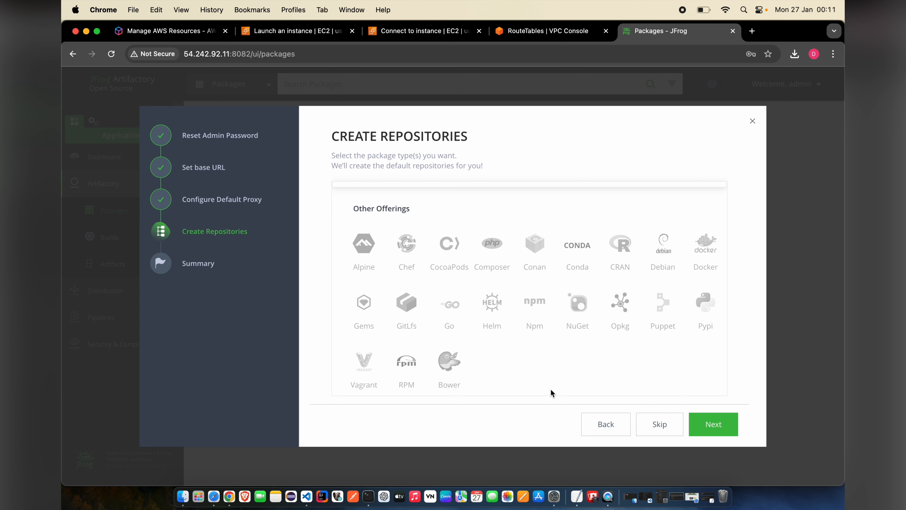
{"action": "scroll", "coordinate": [551, 393], "scroll_direction": "up", "scroll_amount": 3}
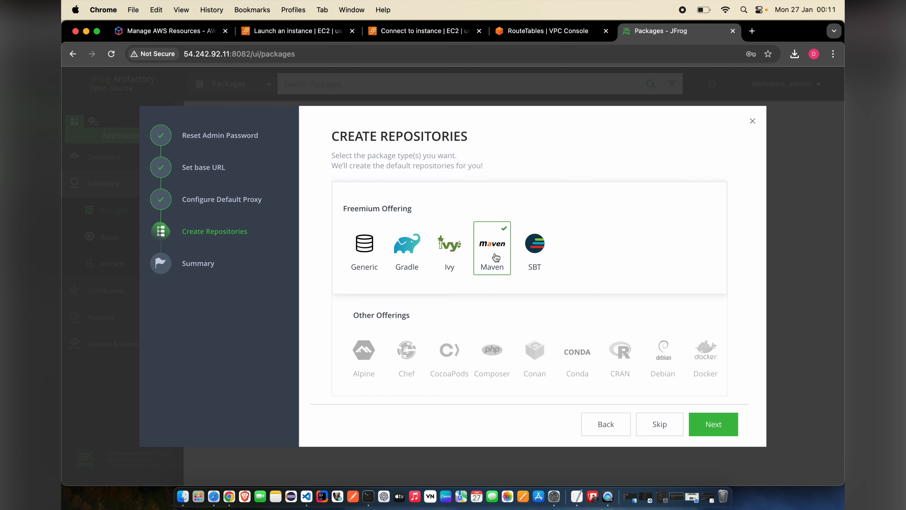
{"action": "left_click", "coordinate": [710, 430]}
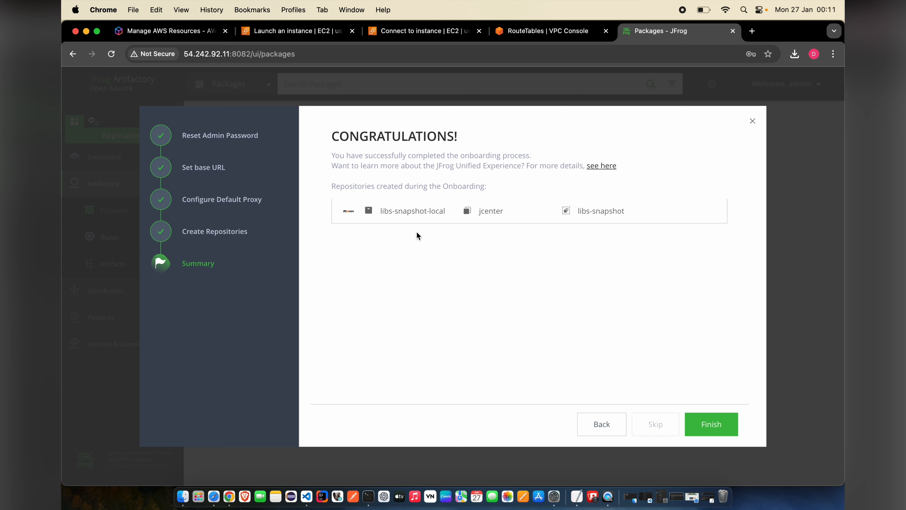
- Finish onboarding and view libs-release-local and libs-snapshot-local in the Artifact Repository Browser
{"action": "left_click", "coordinate": [708, 430]}
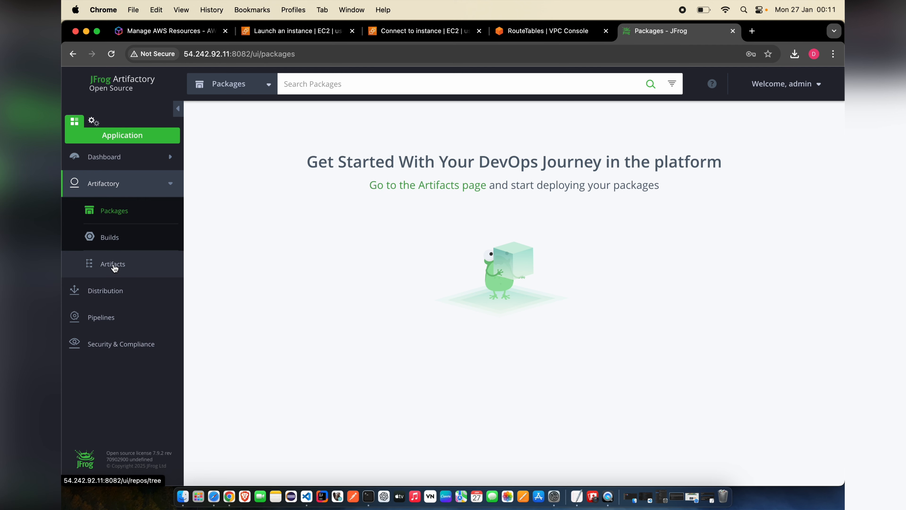
{"action": "left_click", "coordinate": [114, 266]}
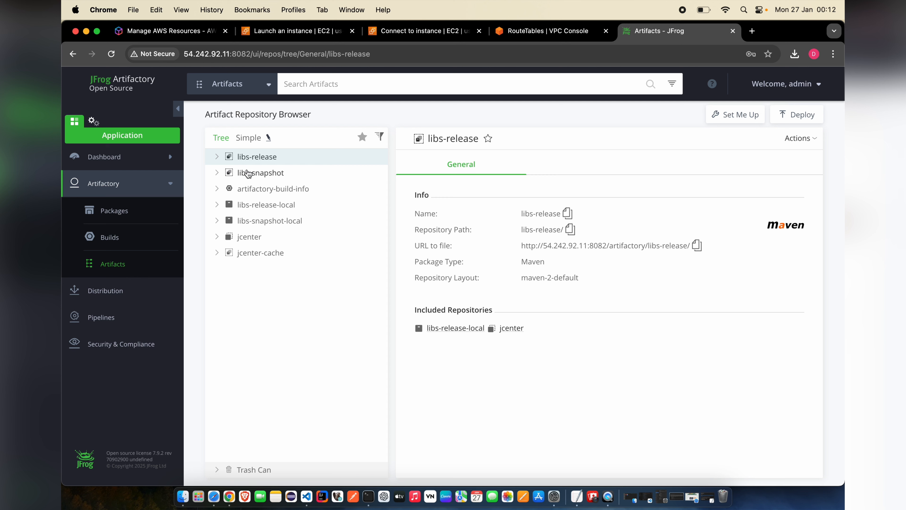
{"action": "left_click", "coordinate": [218, 206]}
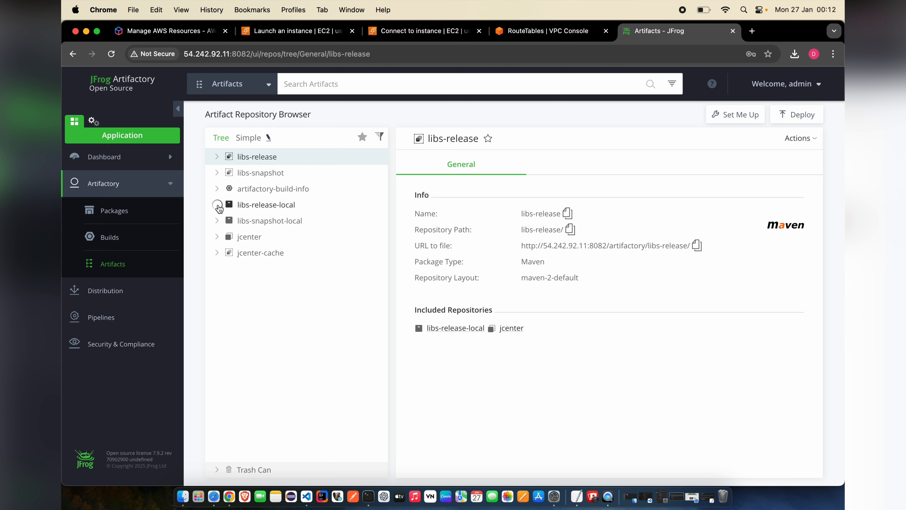
{"action": "left_click", "coordinate": [218, 223]}
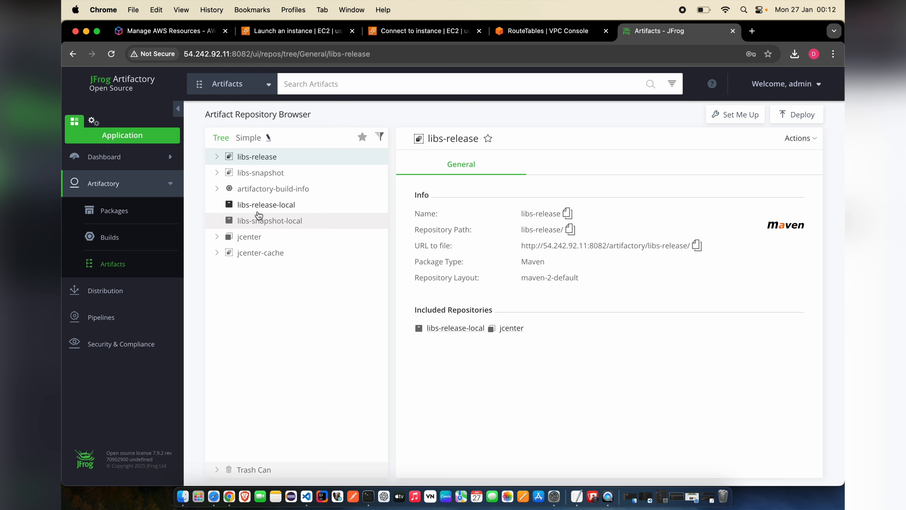
{"action": "left_click", "coordinate": [260, 210]}
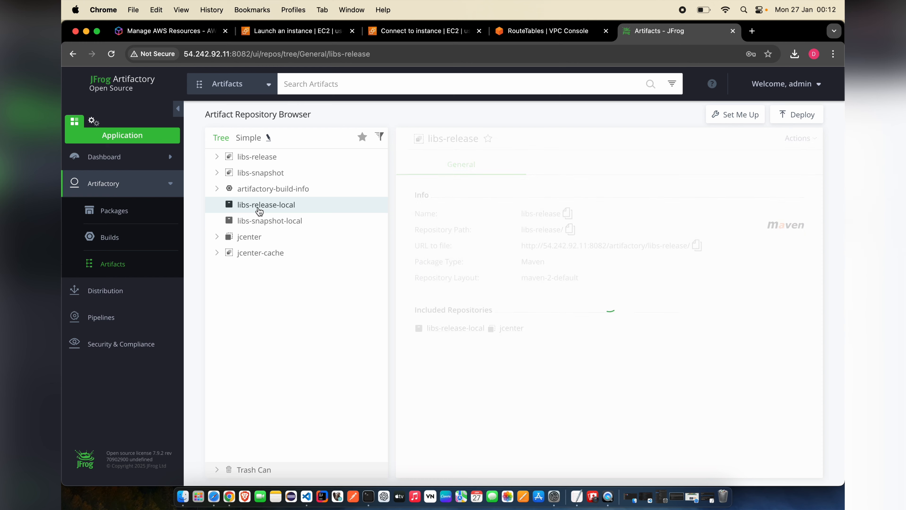
{"action": "left_click", "coordinate": [262, 220]}
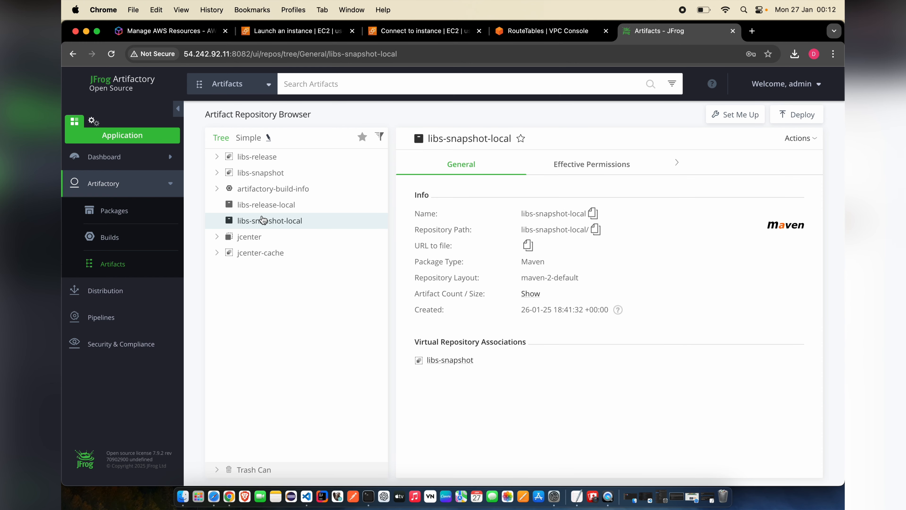
- Start a new Maven local repository with key myorg-snapshot-local
{"action": "left_click", "coordinate": [783, 83]}
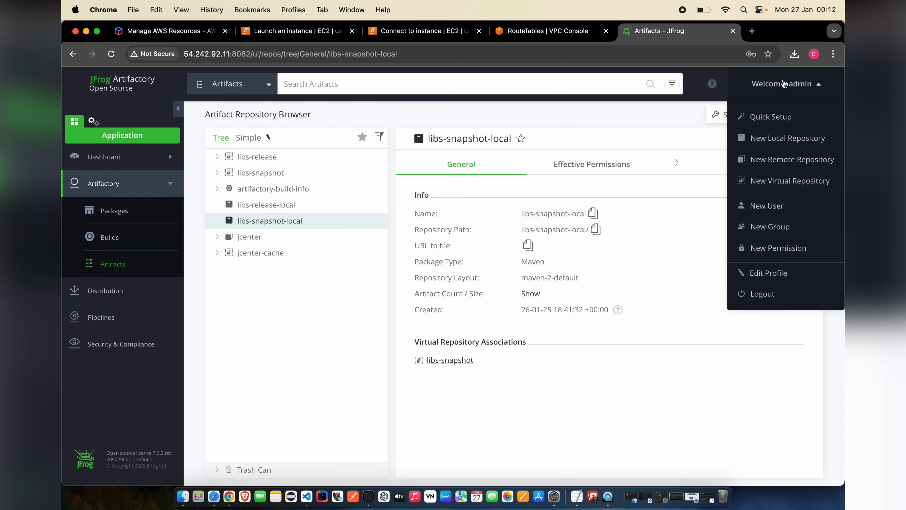
{"action": "left_click", "coordinate": [778, 138]}
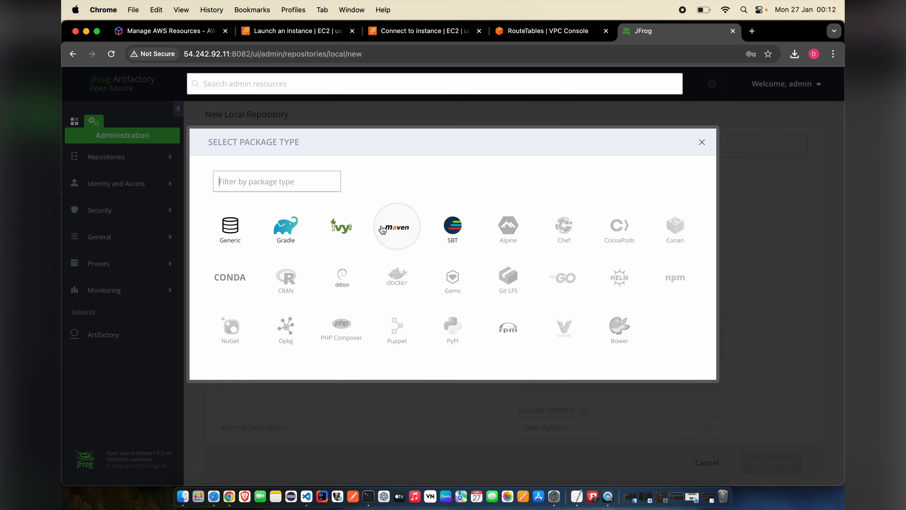
{"action": "left_click", "coordinate": [384, 226]}
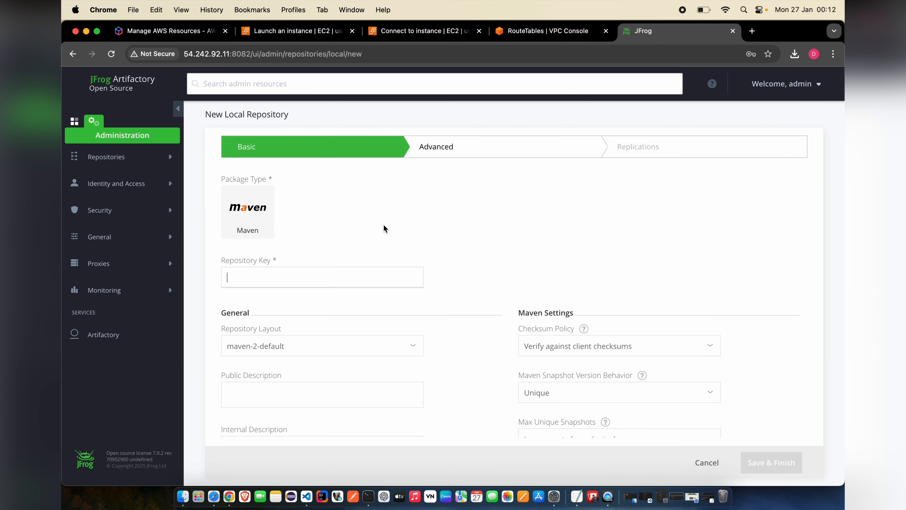
{"action": "left_click", "coordinate": [280, 281]}
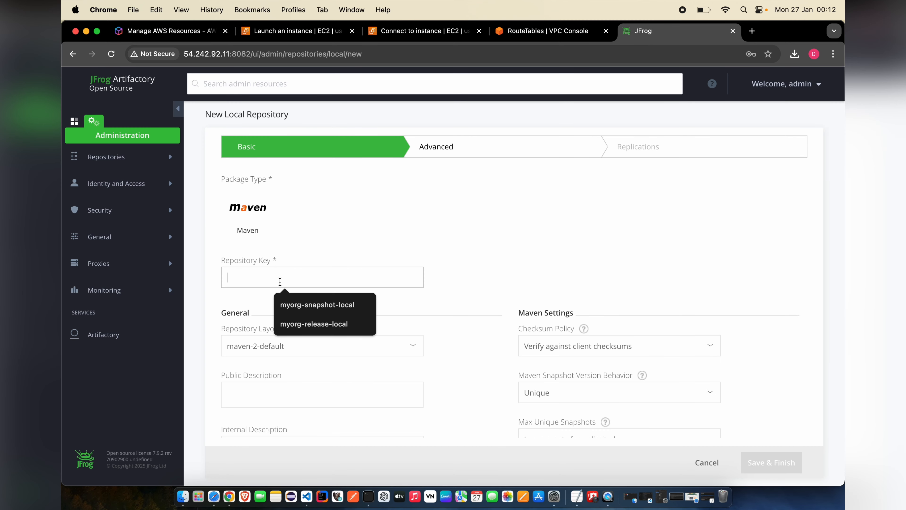
{"action": "type", "text": "my"}
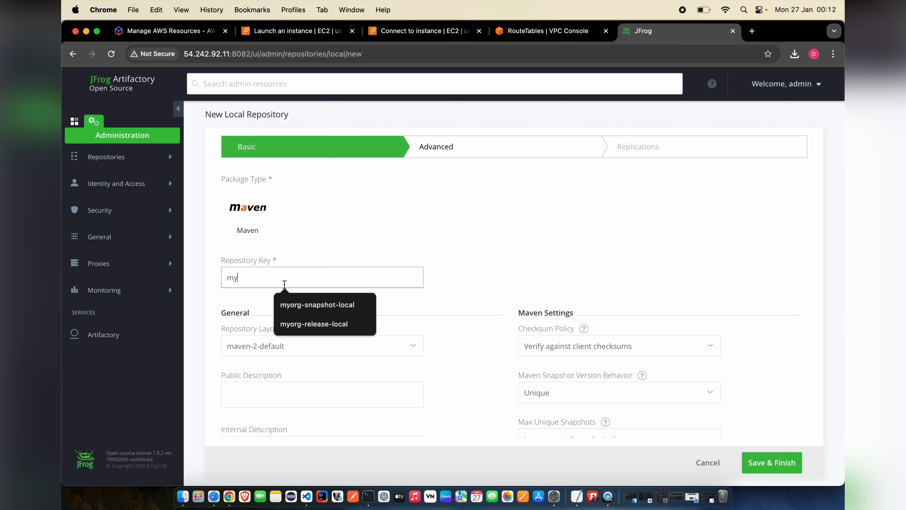
{"action": "left_click", "coordinate": [306, 306]}
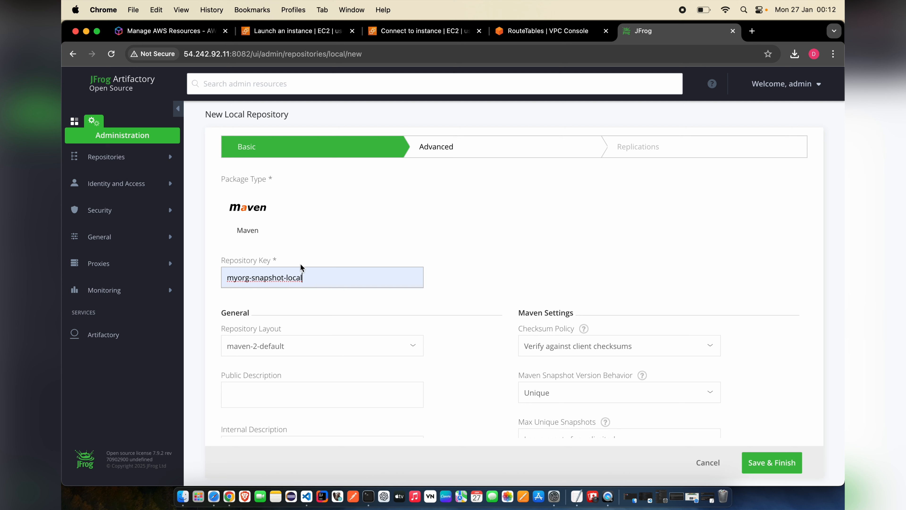
{"action": "left_click_drag", "start_coordinate": [293, 278], "coordinate": [222, 279]}
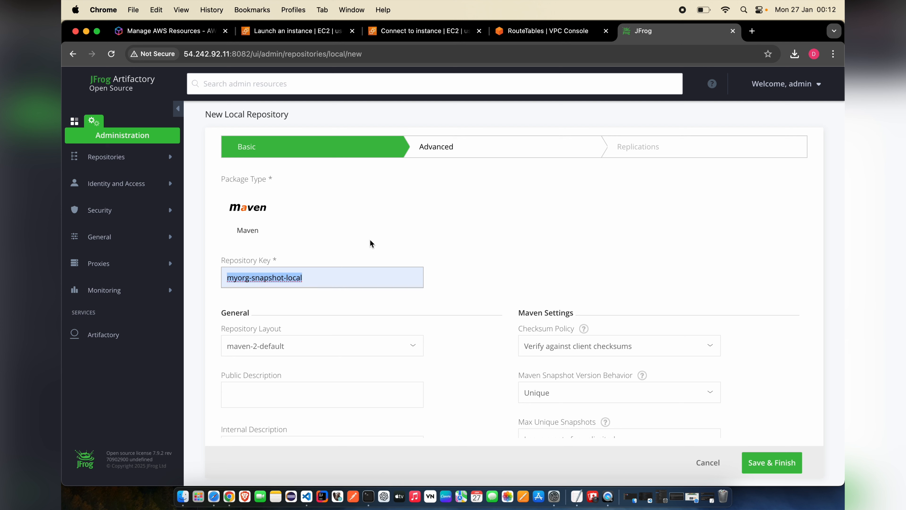
{"action": "left_click", "coordinate": [424, 245]}
- Review the Basic and Advanced settings, then save the repository
{"action": "scroll", "coordinate": [424, 245], "scroll_direction": "down", "scroll_amount": 3}
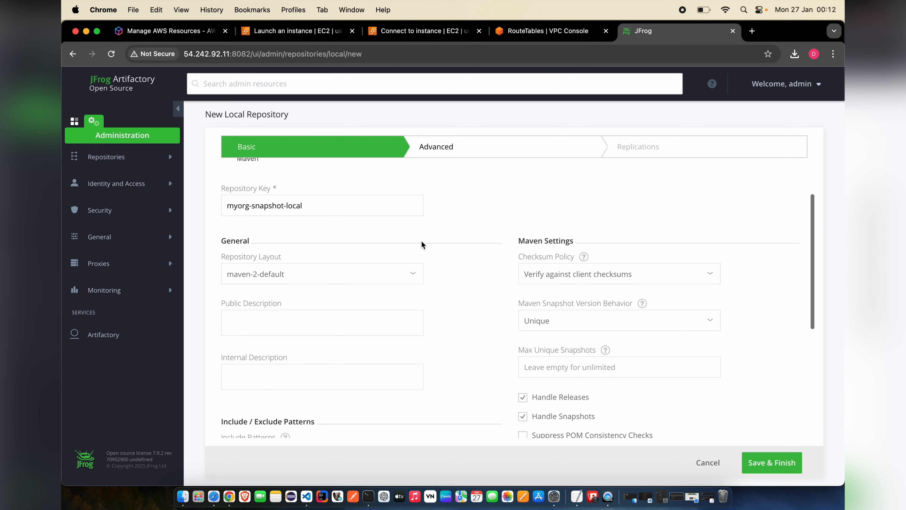
{"action": "scroll", "coordinate": [465, 278], "scroll_direction": "down", "scroll_amount": 3}
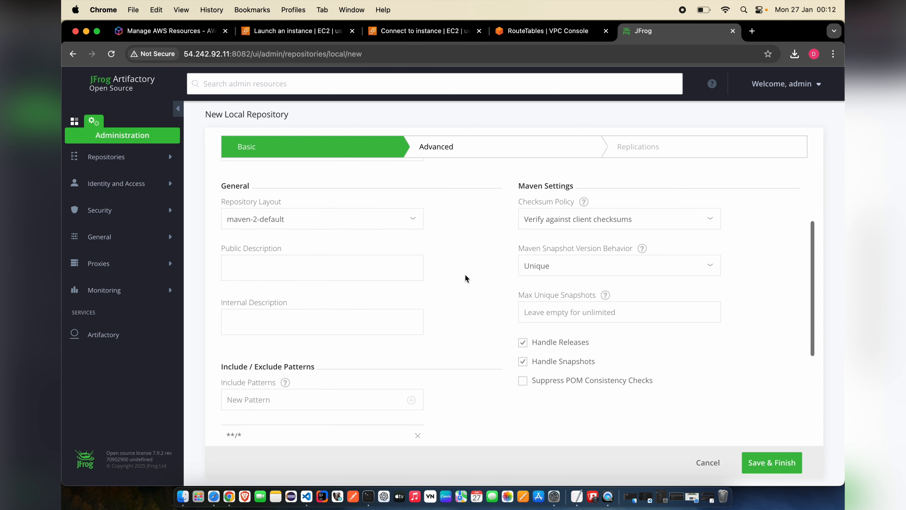
{"action": "scroll", "coordinate": [466, 279], "scroll_direction": "down", "scroll_amount": 5}
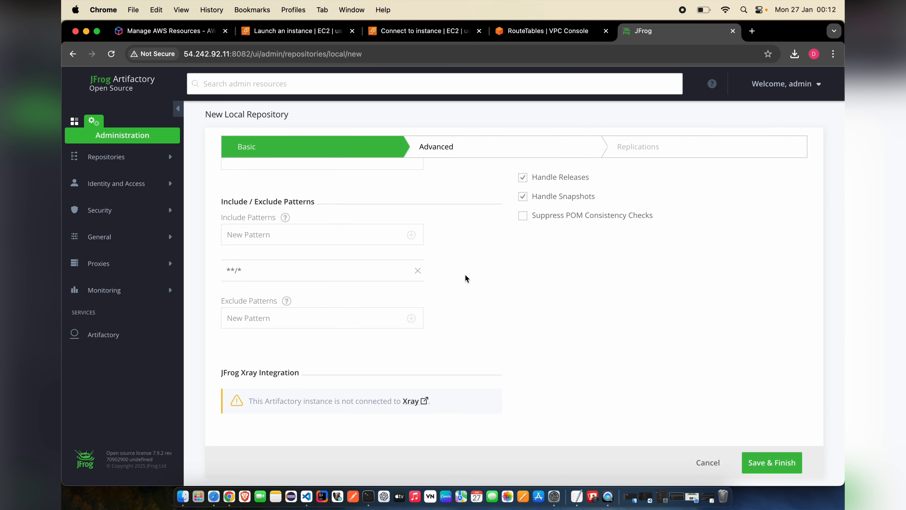
{"action": "scroll", "coordinate": [465, 278], "scroll_direction": "up", "scroll_amount": 10}
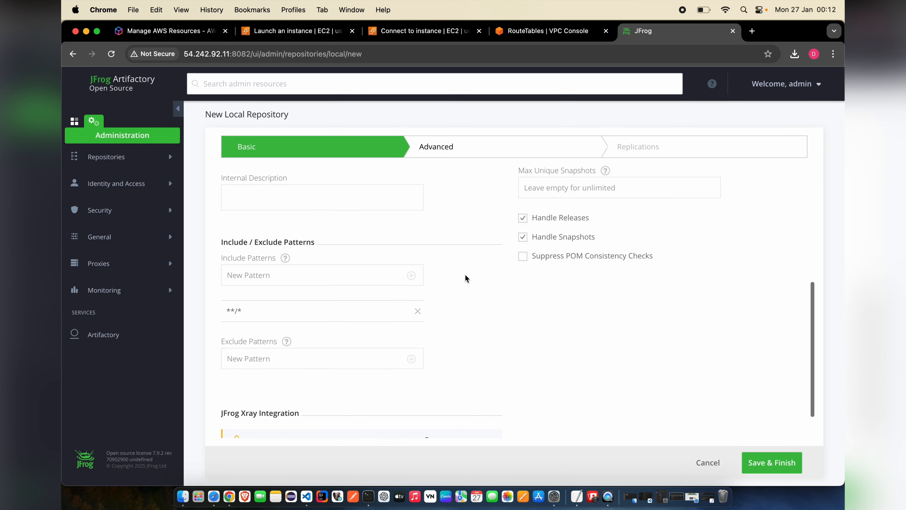
{"action": "scroll", "coordinate": [465, 278], "scroll_direction": "down", "scroll_amount": 8}
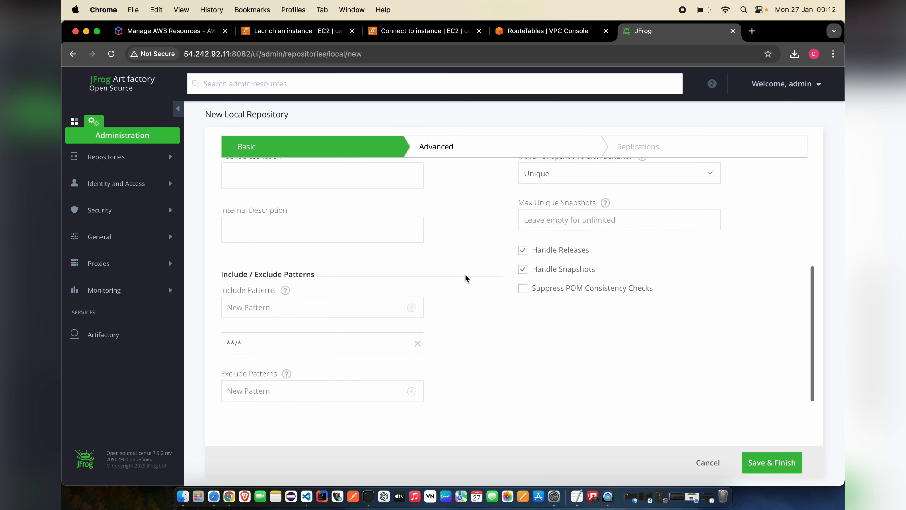
{"action": "left_click", "coordinate": [477, 143]}
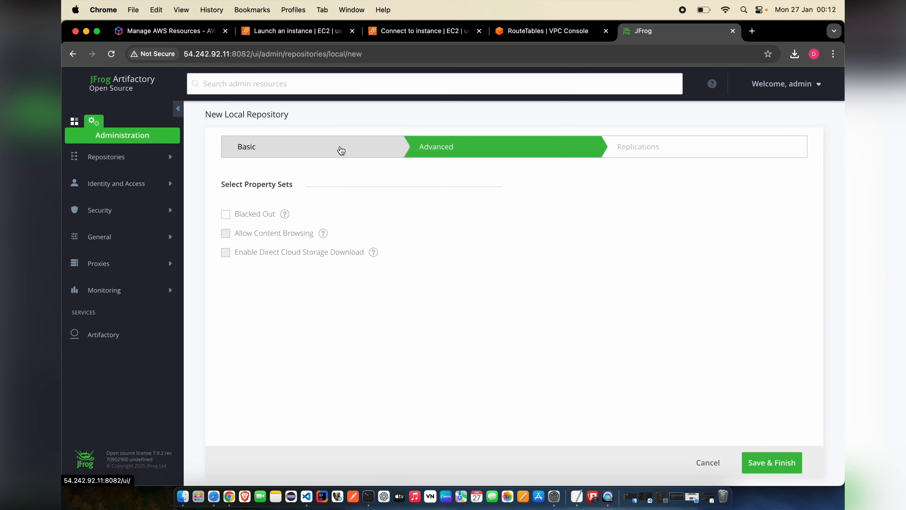
{"action": "left_click", "coordinate": [340, 149]}
{"action": "scroll", "coordinate": [548, 317], "scroll_direction": "down", "scroll_amount": 8}
{"action": "left_click", "coordinate": [763, 463]}
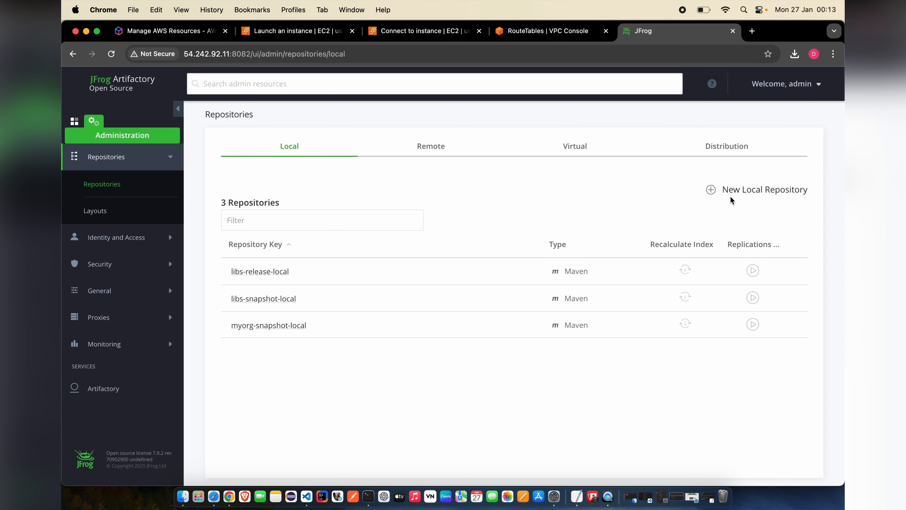
- Create and save a Maven local repository keyed myorg-release-local
{"action": "left_click", "coordinate": [739, 192]}
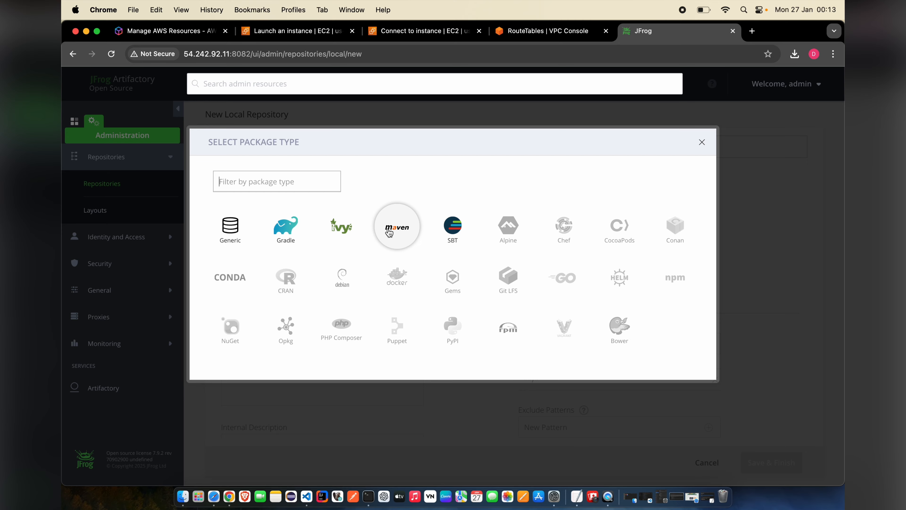
{"action": "left_click", "coordinate": [390, 231]}
{"action": "type", "text": "myorg-release-local"}
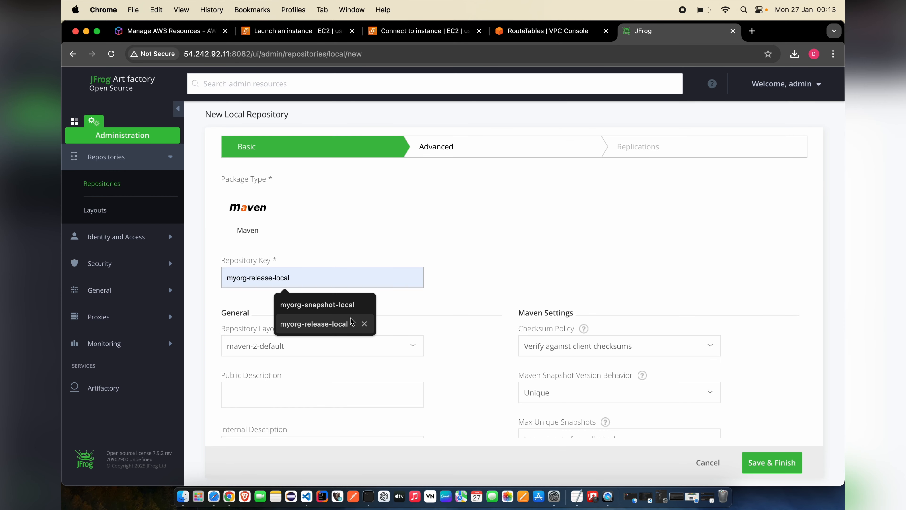
{"action": "left_click", "coordinate": [321, 323]}
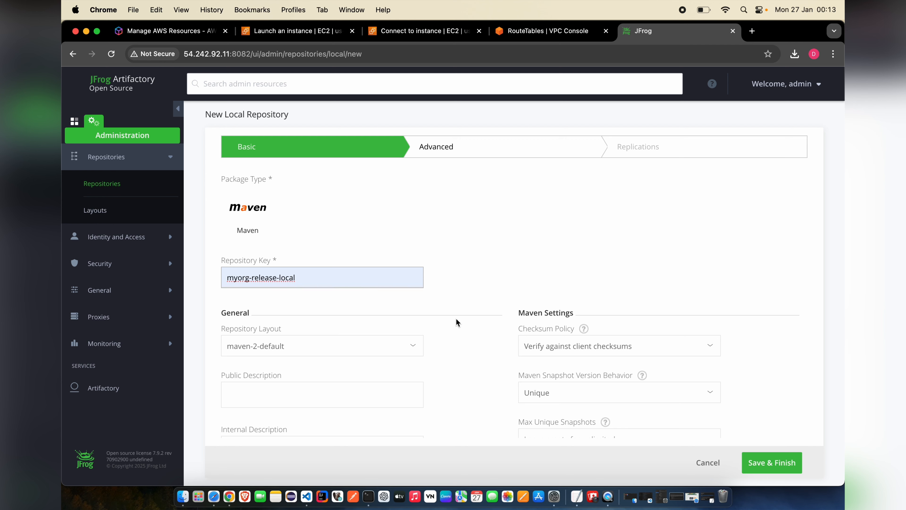
{"action": "scroll", "coordinate": [458, 323], "scroll_direction": "down", "scroll_amount": 8}
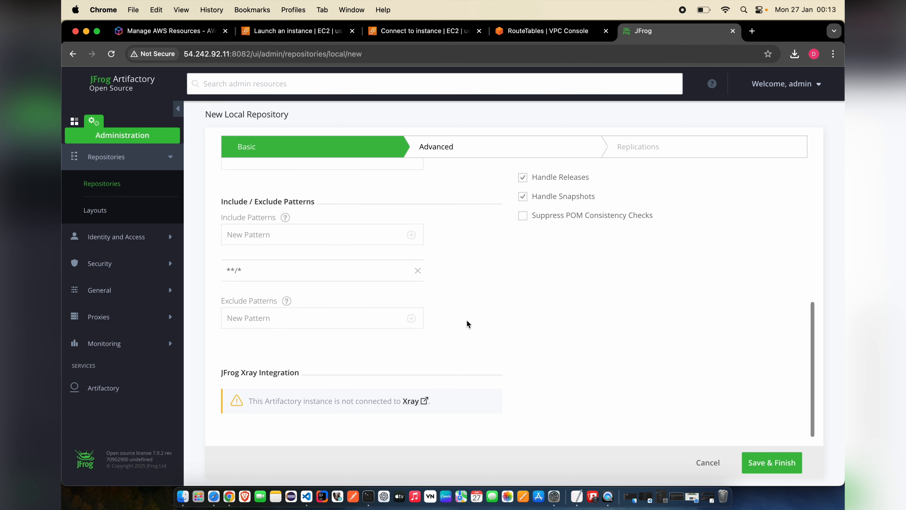
{"action": "left_click", "coordinate": [779, 464]}
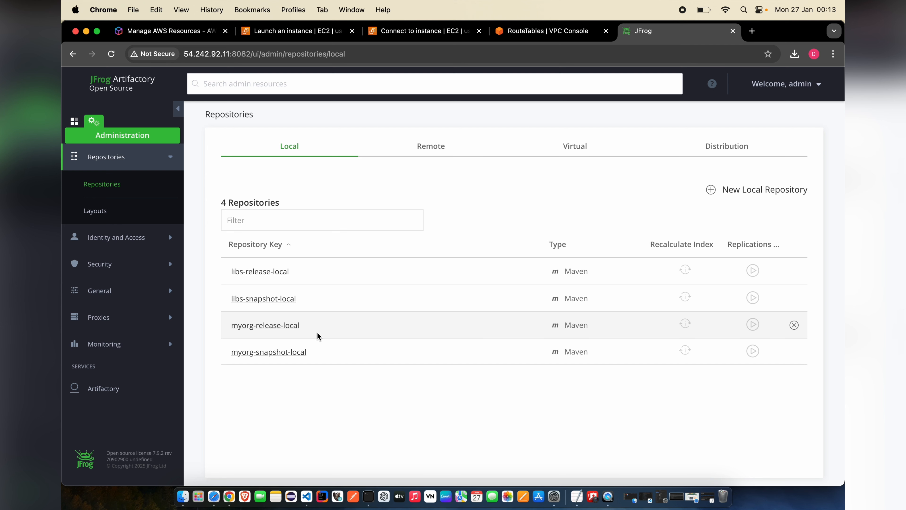
- Show myorg-release-local's details and expand libs-release-local, myorg-release-local and myorg-snapshot-local to confirm they're empty
{"action": "left_click", "coordinate": [109, 87]}
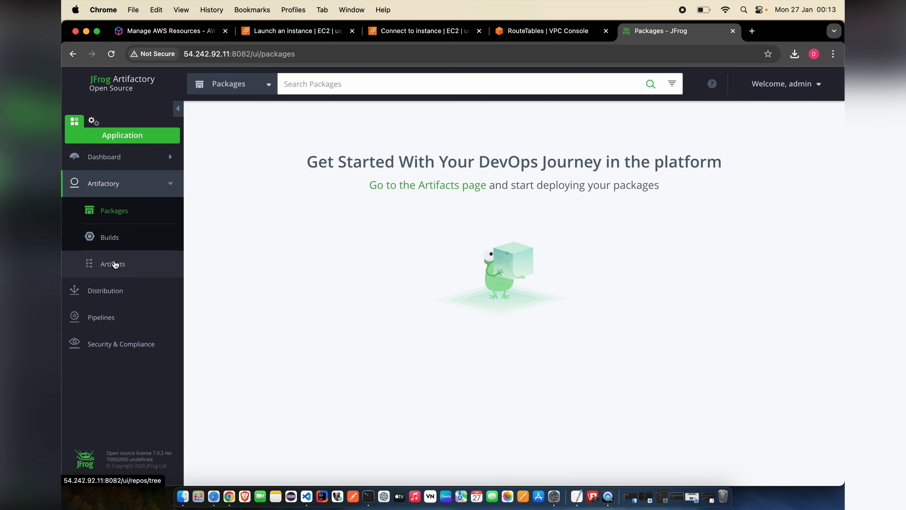
{"action": "left_click", "coordinate": [122, 267]}
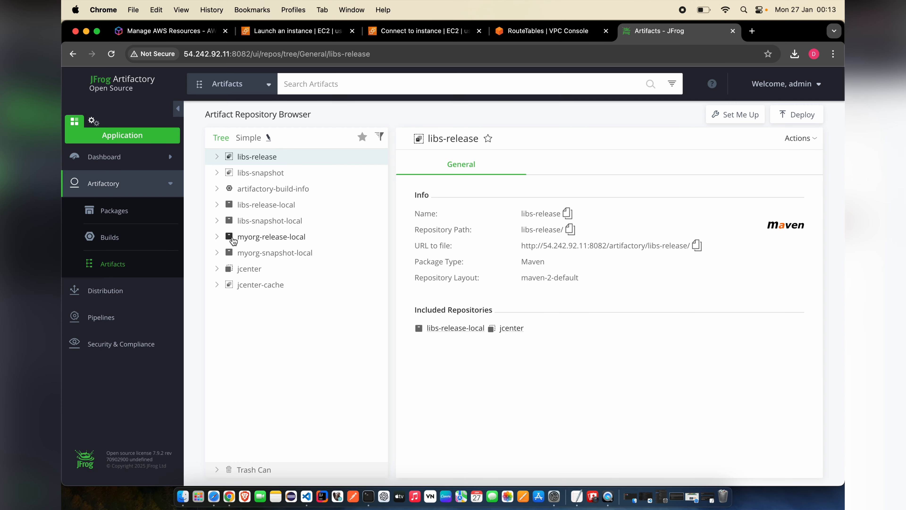
{"action": "left_click", "coordinate": [269, 238]}
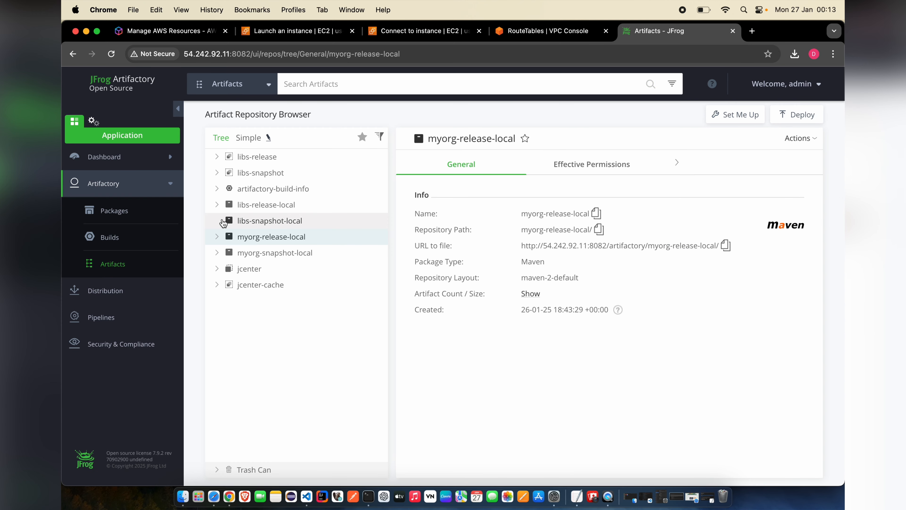
{"action": "left_click", "coordinate": [216, 205]}
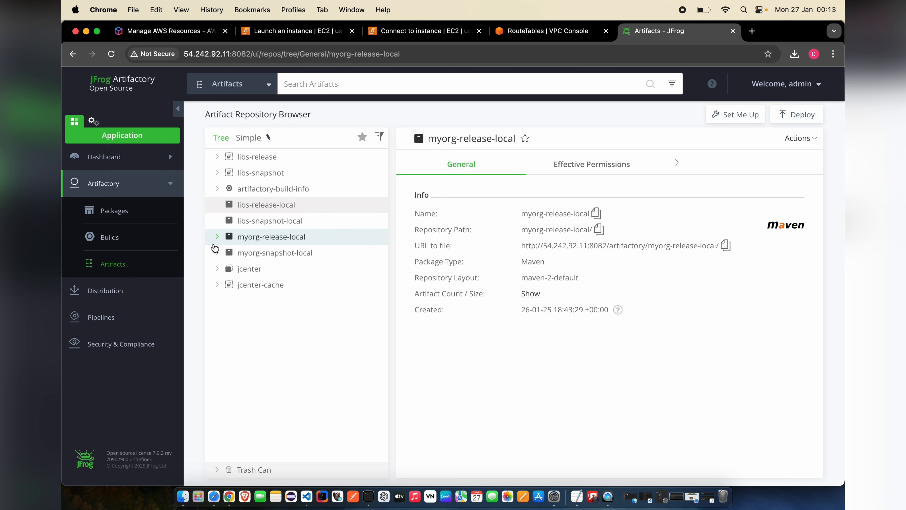
{"action": "left_click", "coordinate": [217, 236]}
{"action": "left_click", "coordinate": [216, 252]}
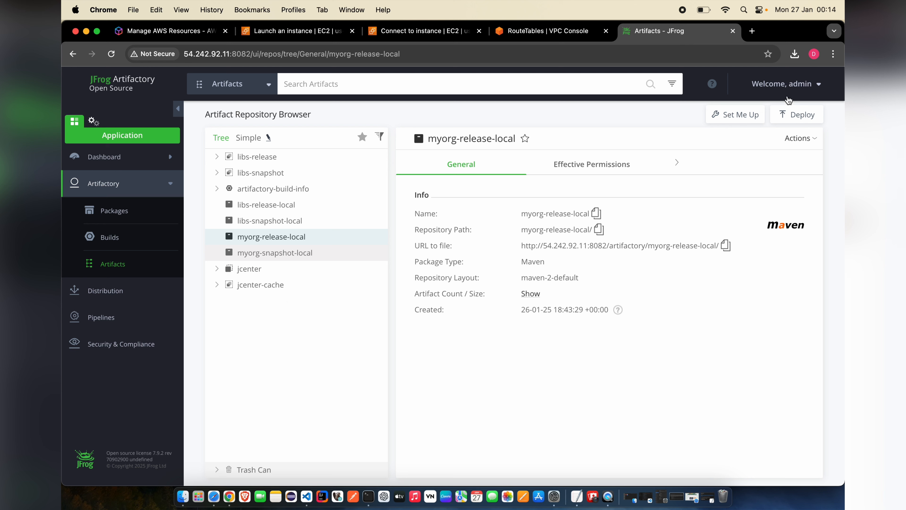
- Launch Quick Setup from the admin menu, close its Create Repositories dialog, and reopen the menu
{"action": "left_click", "coordinate": [796, 88]}
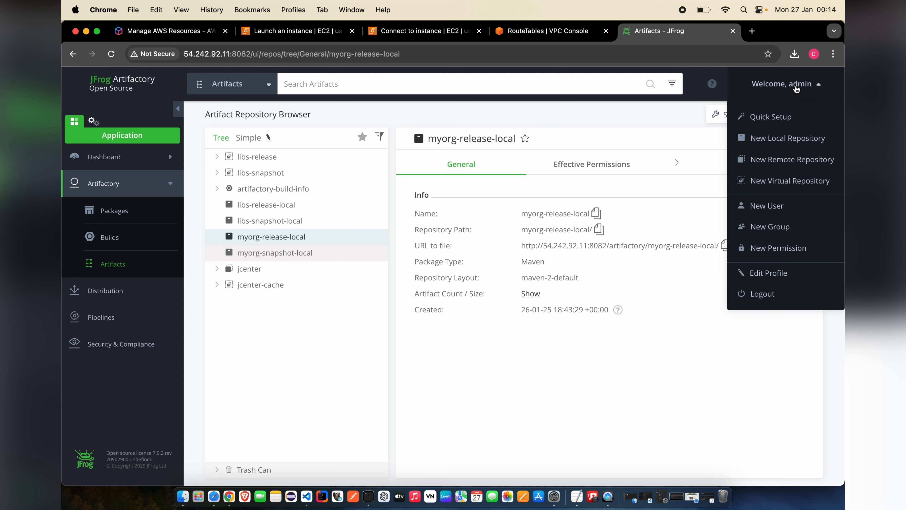
{"action": "left_click", "coordinate": [787, 119]}
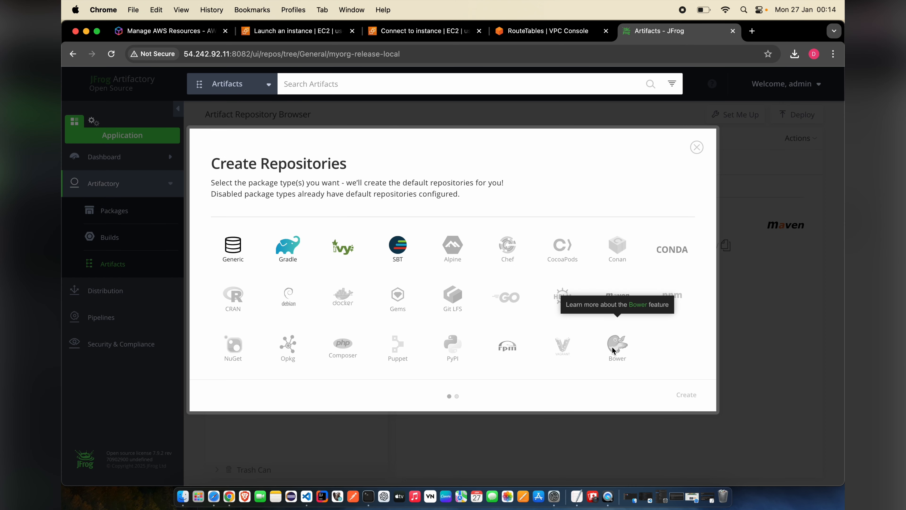
{"action": "left_click", "coordinate": [697, 147]}
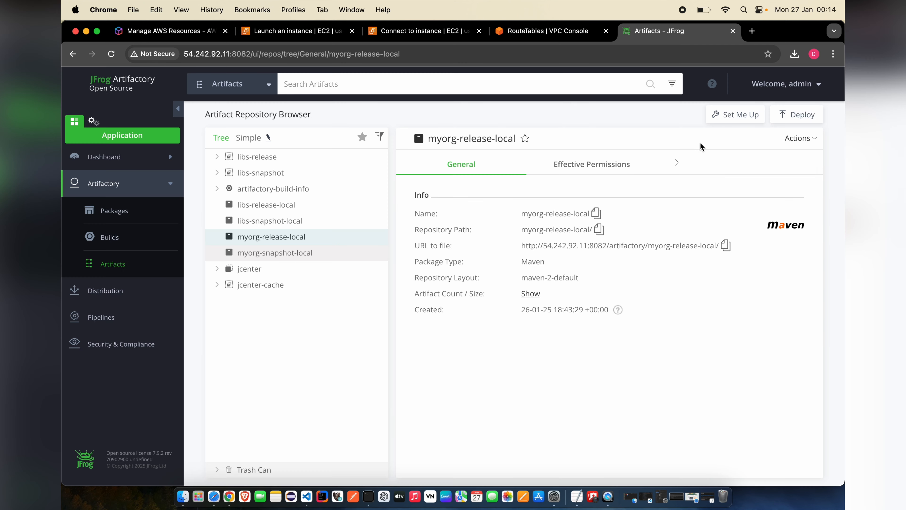
{"action": "left_click", "coordinate": [807, 83]}
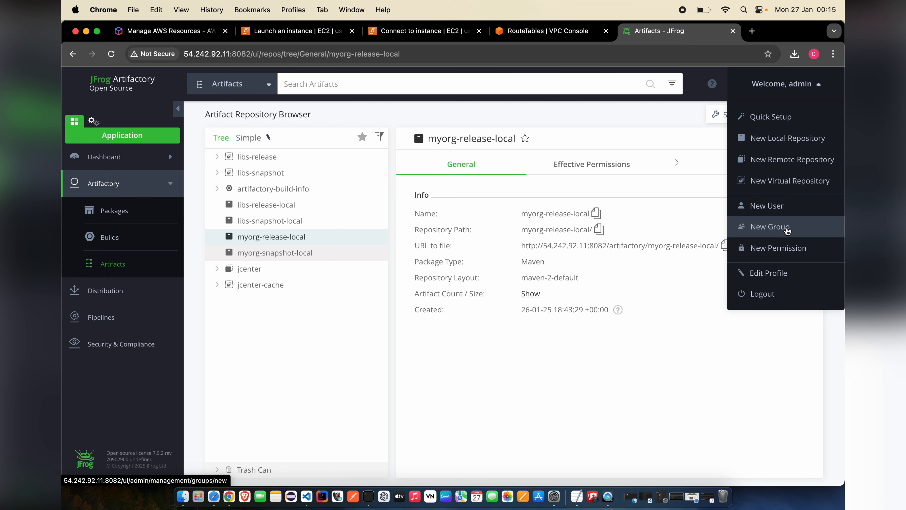
- Begin a new user, entering the user's name and e-mail address
{"action": "left_click", "coordinate": [776, 210]}
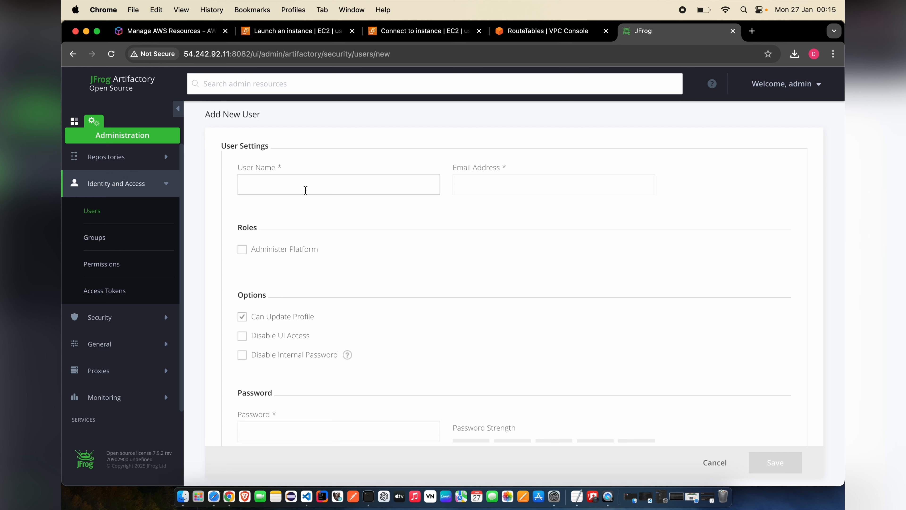
{"action": "type", "text": "pr"}
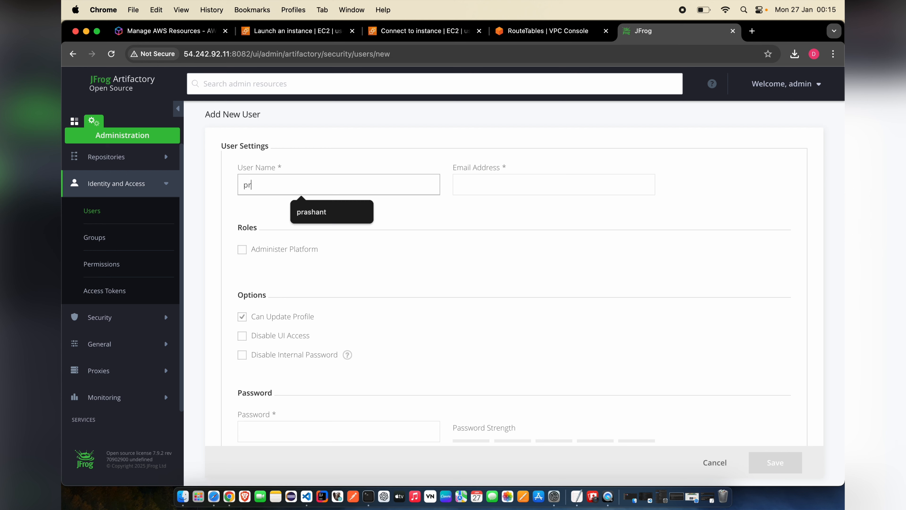
{"action": "type", "text": "ashant"}
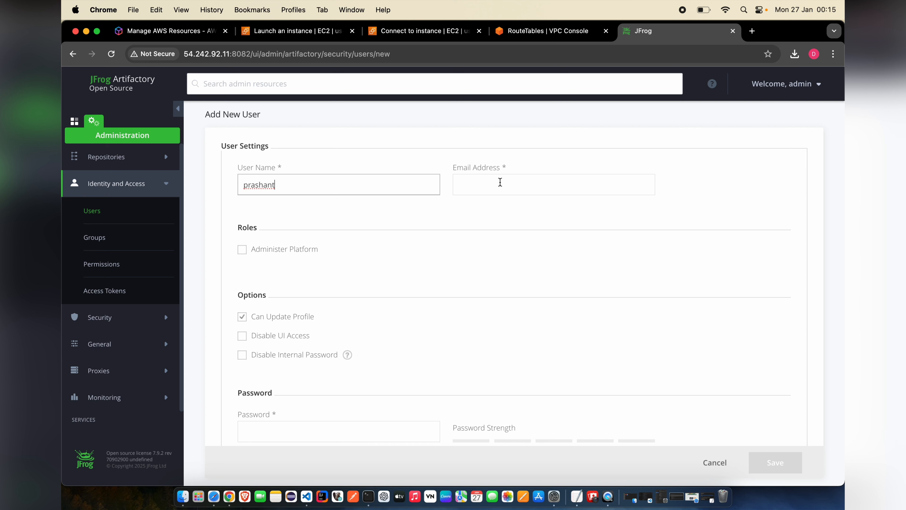
{"action": "left_click", "coordinate": [501, 182]}
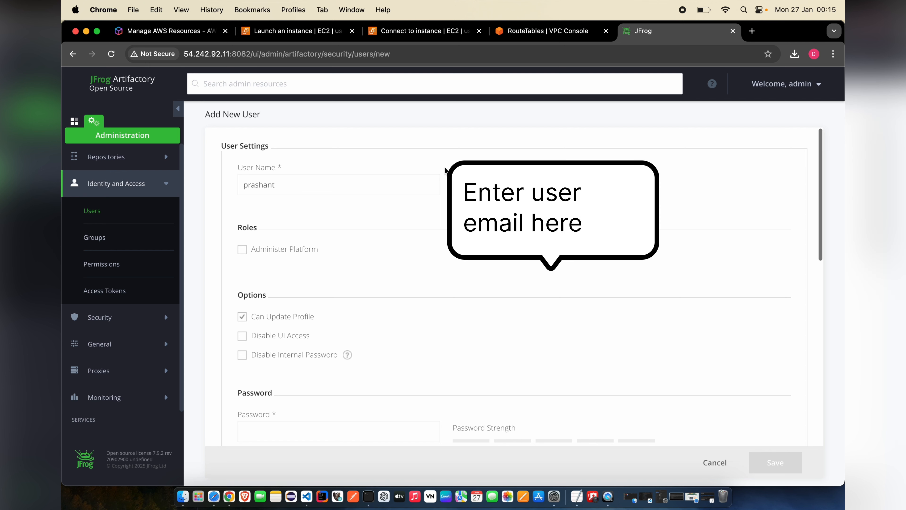
{"action": "left_click", "coordinate": [357, 186]}
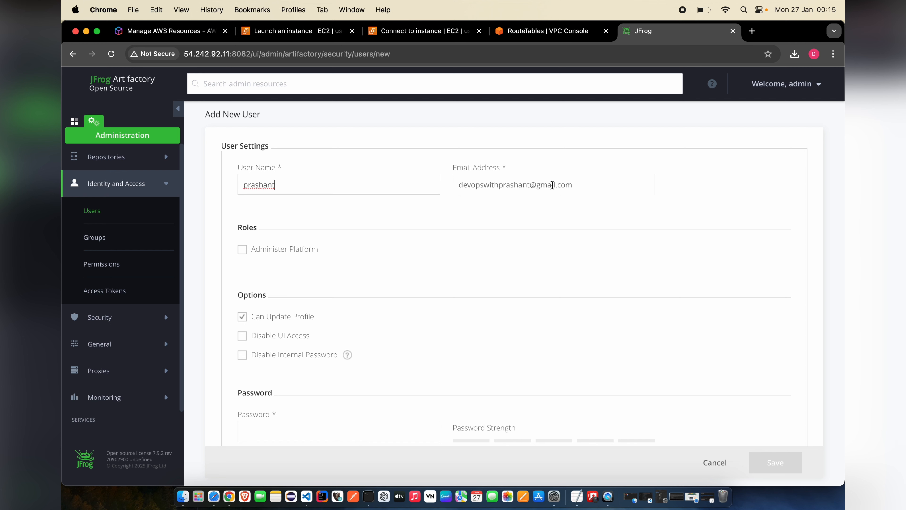
{"action": "left_click", "coordinate": [551, 185]}
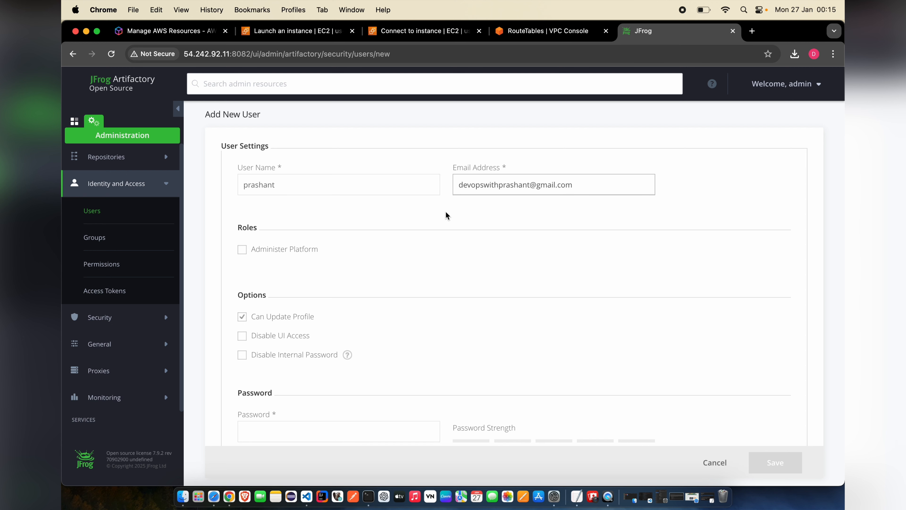
{"action": "scroll", "coordinate": [446, 214], "scroll_direction": "down", "scroll_amount": 3}
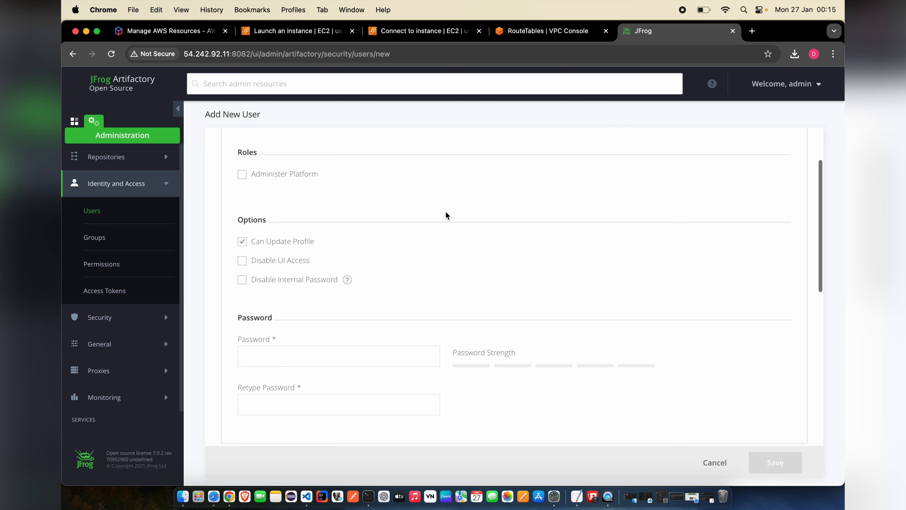
{"action": "scroll", "coordinate": [378, 234], "scroll_direction": "down", "scroll_amount": 3}
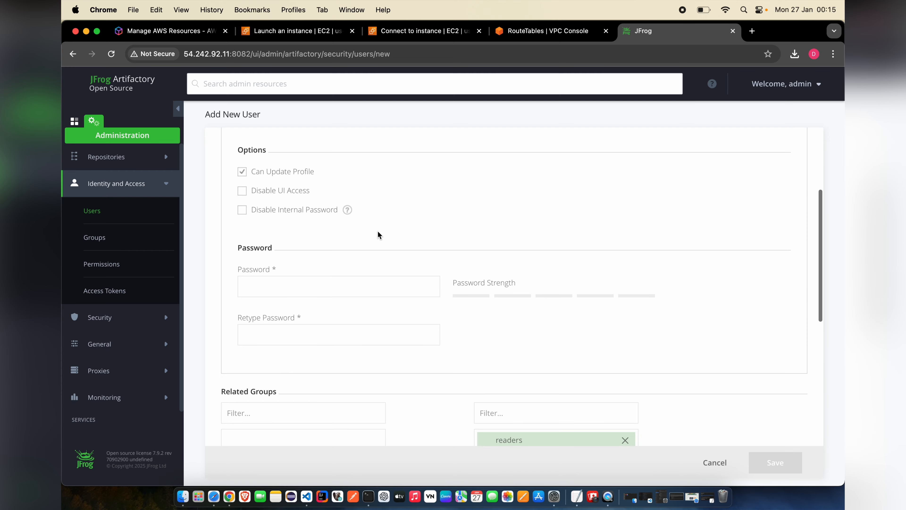
{"action": "scroll", "coordinate": [379, 234], "scroll_direction": "down", "scroll_amount": 3}
- Paste the user's password into both password fields and save the user
{"action": "left_click", "coordinate": [347, 199]}
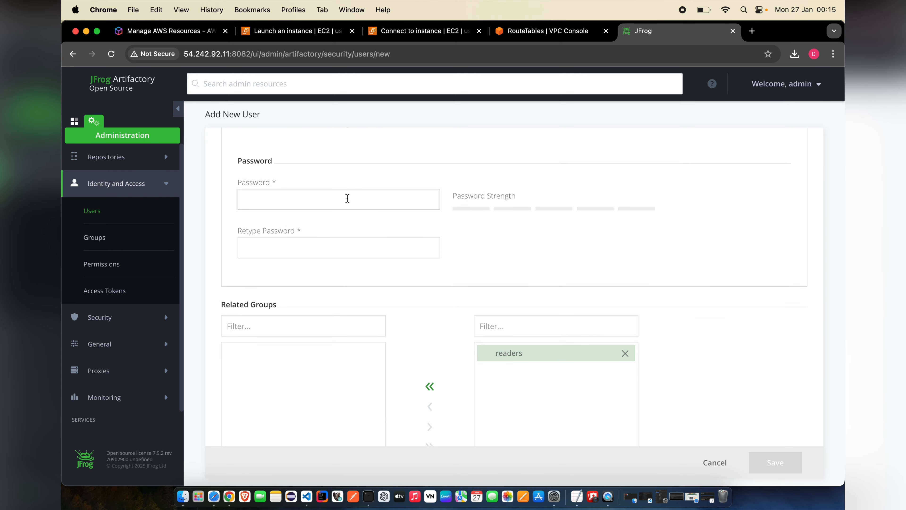
{"action": "key", "text": "super+v"}
{"action": "left_click", "coordinate": [330, 250]}
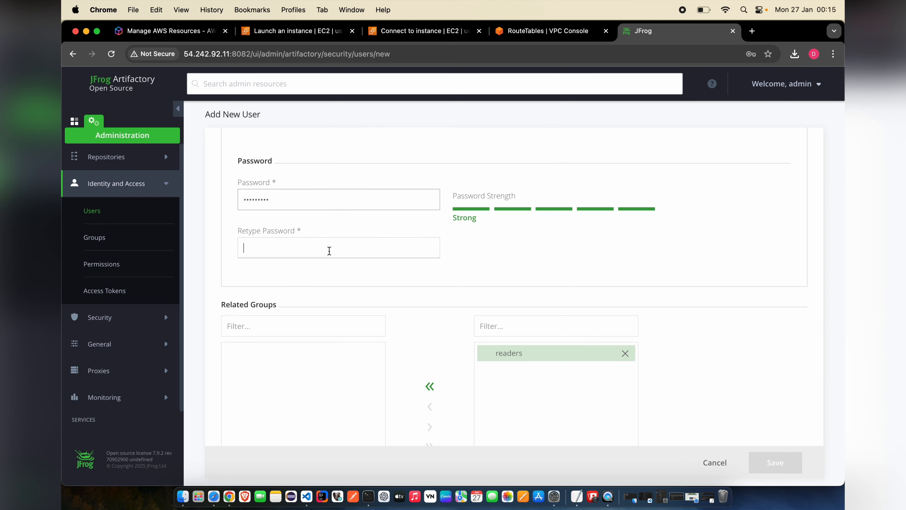
{"action": "key", "text": "super+v"}
{"action": "scroll", "coordinate": [457, 279], "scroll_direction": "down", "scroll_amount": 4}
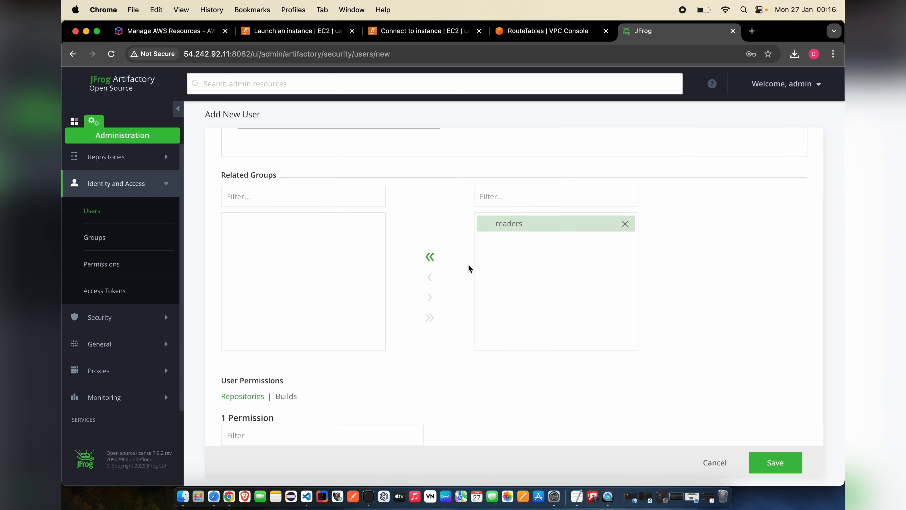
{"action": "scroll", "coordinate": [468, 268], "scroll_direction": "down", "scroll_amount": 3}
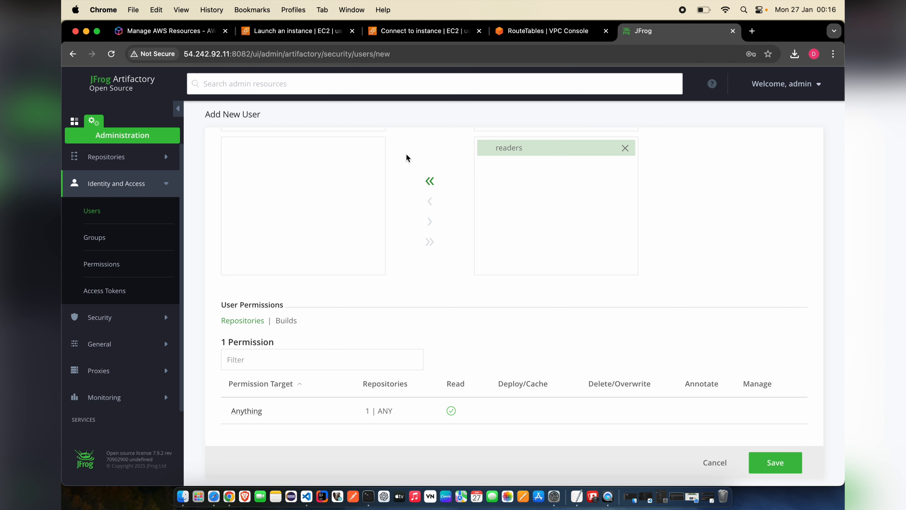
{"action": "left_click", "coordinate": [775, 463]}
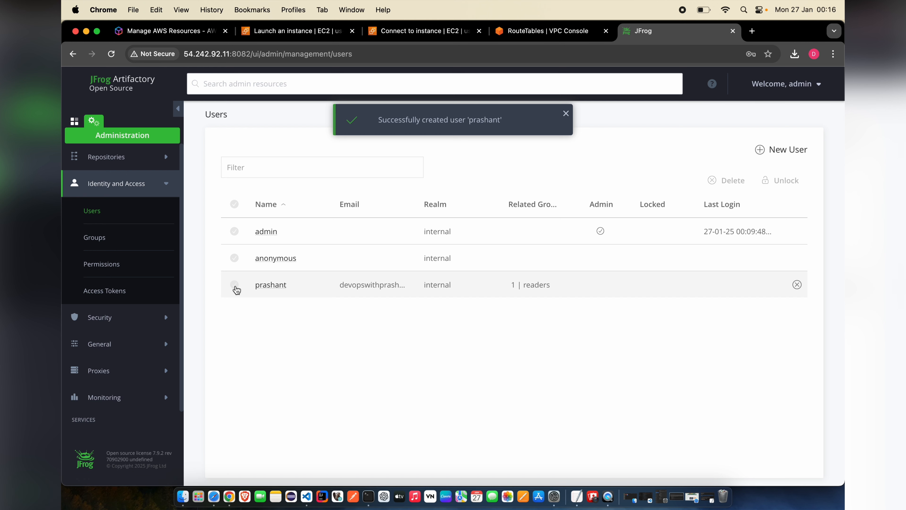
- From the Permissions list, start a new permission named readwrite
{"action": "left_click", "coordinate": [124, 266]}
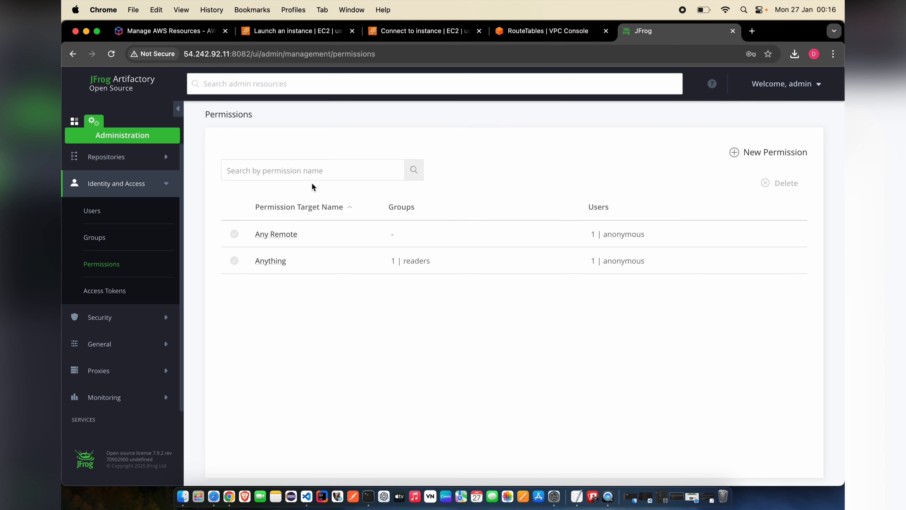
{"action": "left_click", "coordinate": [304, 170]}
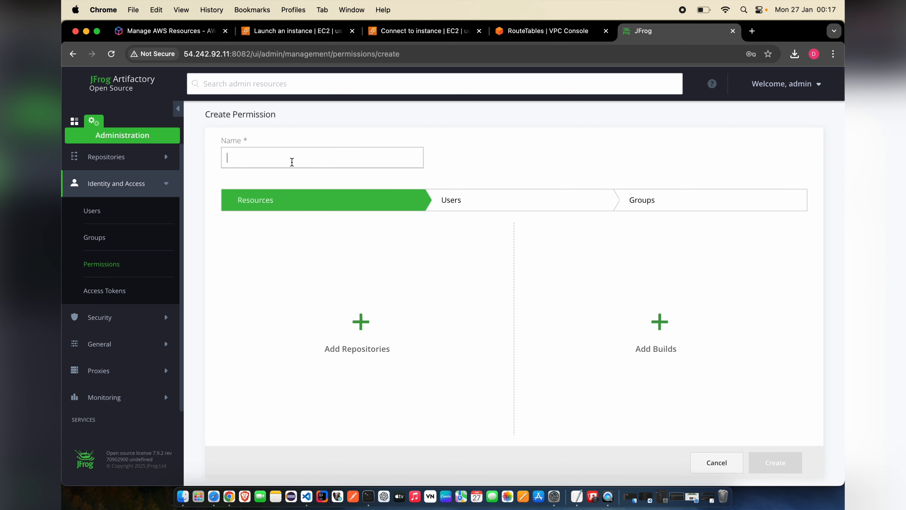
{"action": "type", "text": "readwrite"}
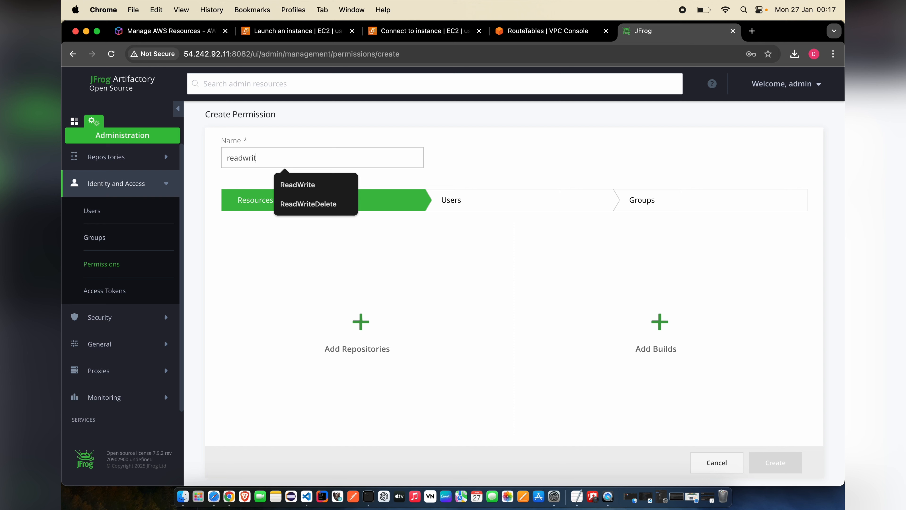
{"action": "left_click", "coordinate": [434, 174]}
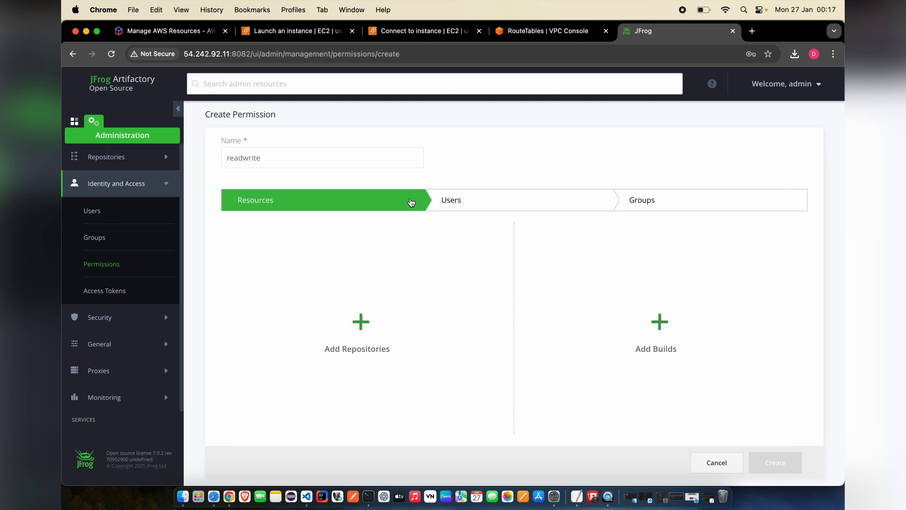
- Add Any Local and Any Remote Repository, covering five repositories including myorg-snapshot-local and jcenter
{"action": "left_click", "coordinate": [357, 323]}
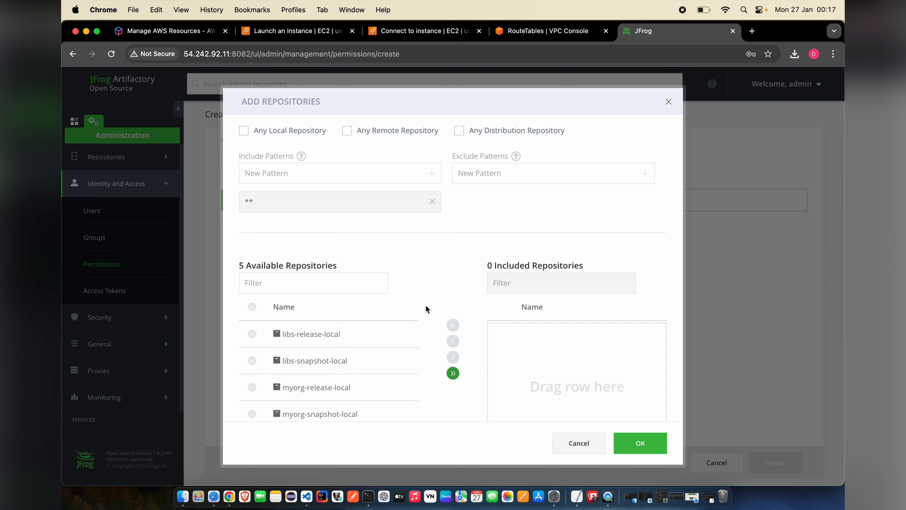
{"action": "scroll", "coordinate": [426, 306], "scroll_direction": "down", "scroll_amount": 1}
{"action": "scroll", "coordinate": [426, 306], "scroll_direction": "up", "scroll_amount": 1}
{"action": "left_click", "coordinate": [246, 135]}
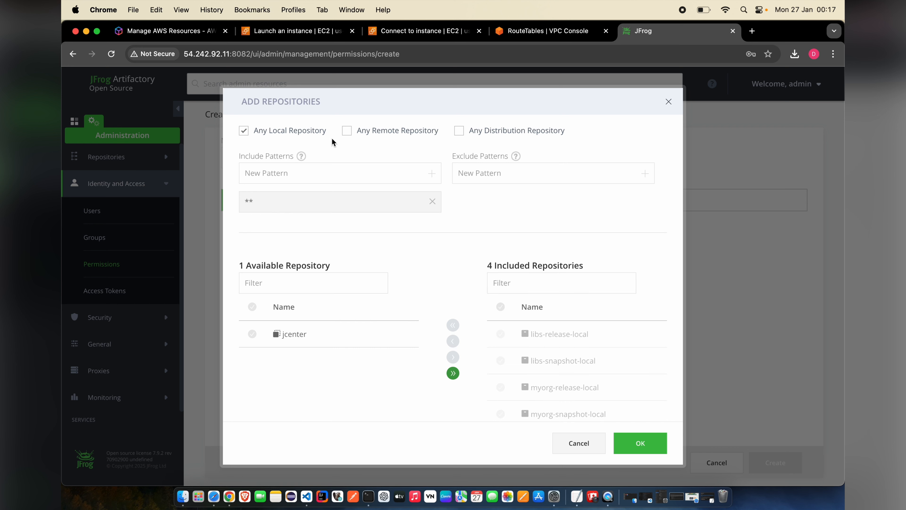
{"action": "left_click", "coordinate": [348, 131]}
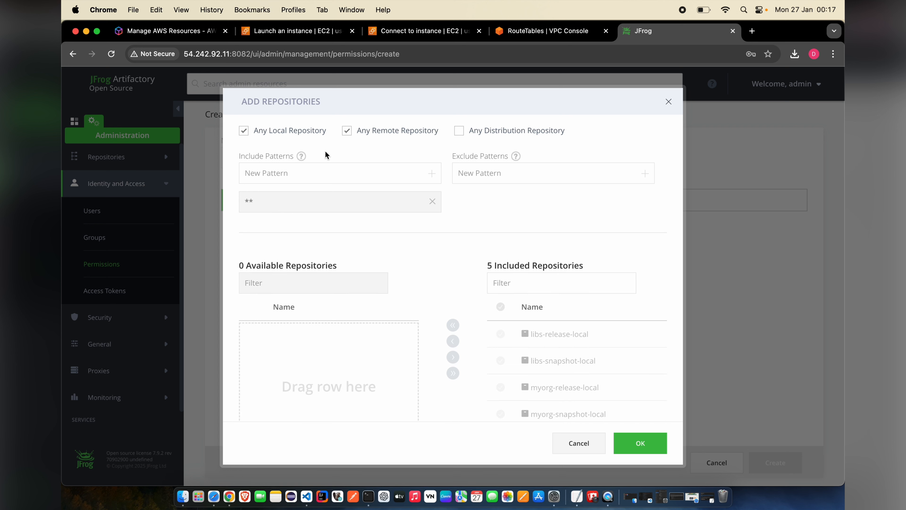
{"action": "scroll", "coordinate": [467, 280], "scroll_direction": "down", "scroll_amount": 2}
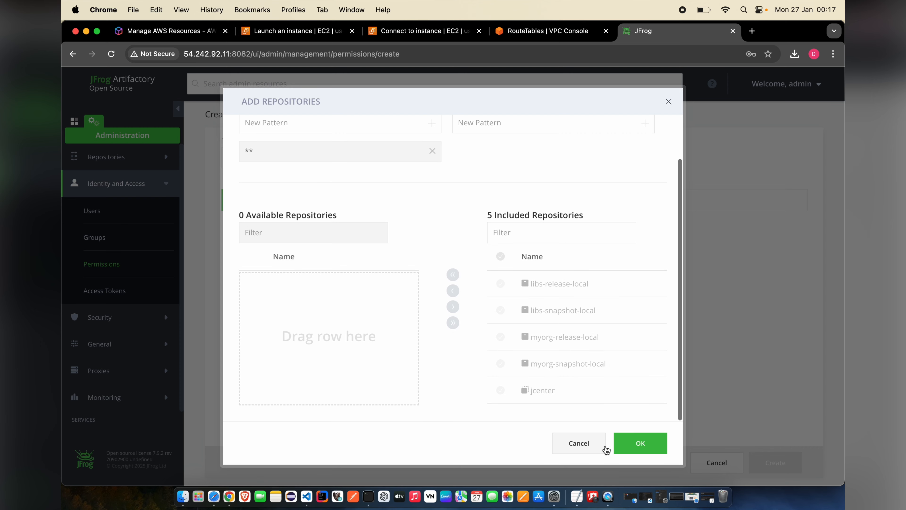
{"action": "left_click", "coordinate": [629, 447]}
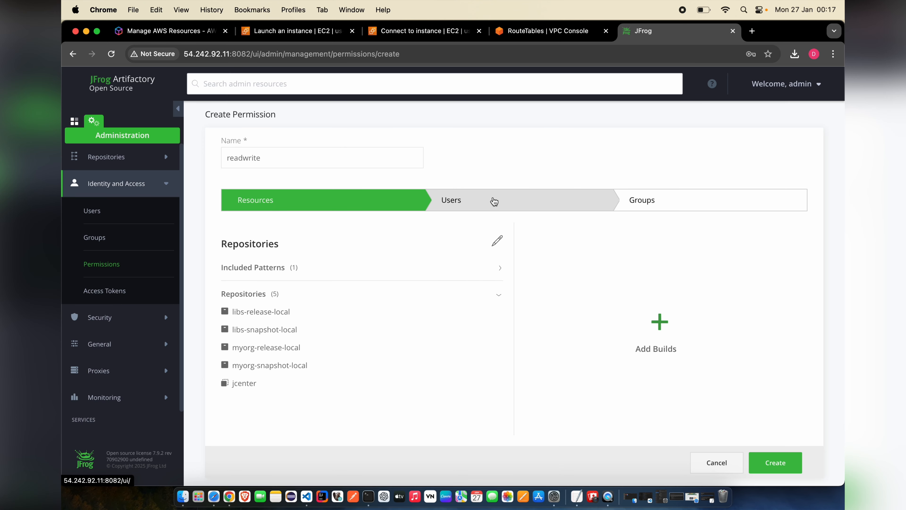
- Add the new user with Deploy/Cache rights on repositories and create the readwrite permission
{"action": "left_click", "coordinate": [494, 201]}
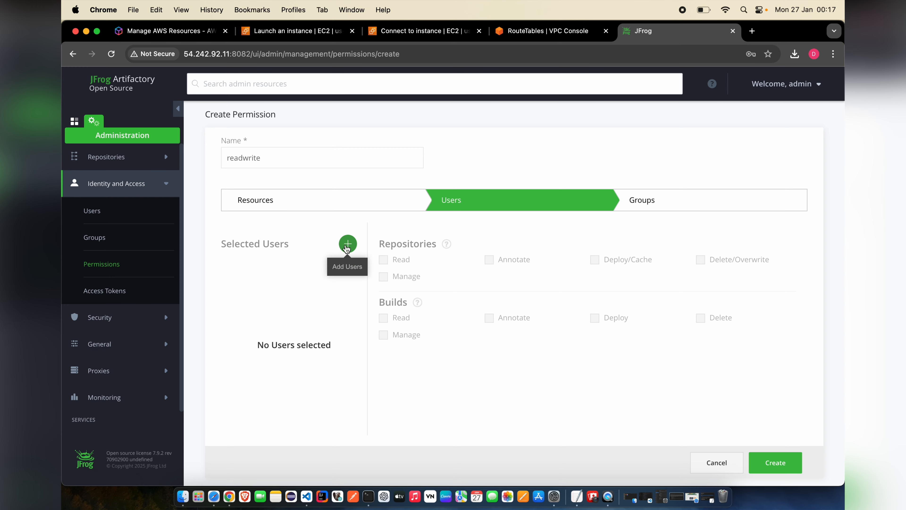
{"action": "left_click", "coordinate": [348, 243]}
{"action": "left_click_drag", "start_coordinate": [313, 245], "coordinate": [562, 287]}
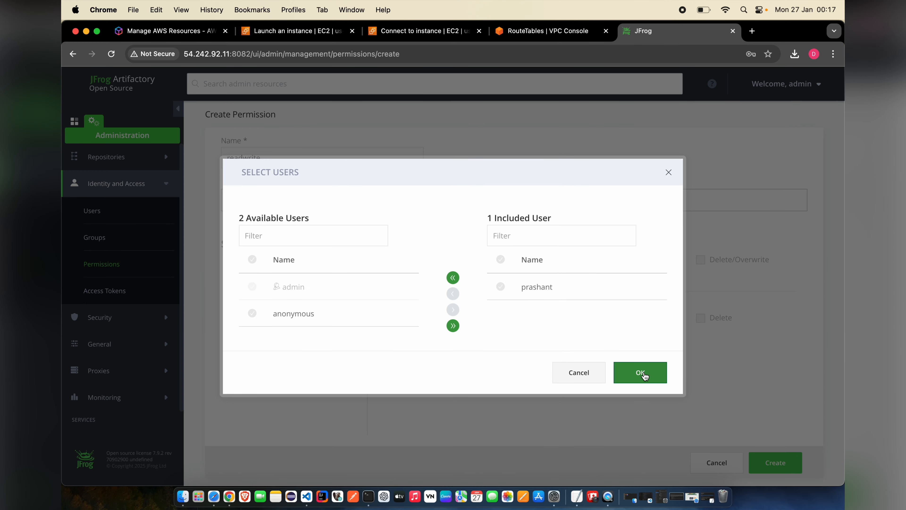
{"action": "left_click", "coordinate": [640, 373]}
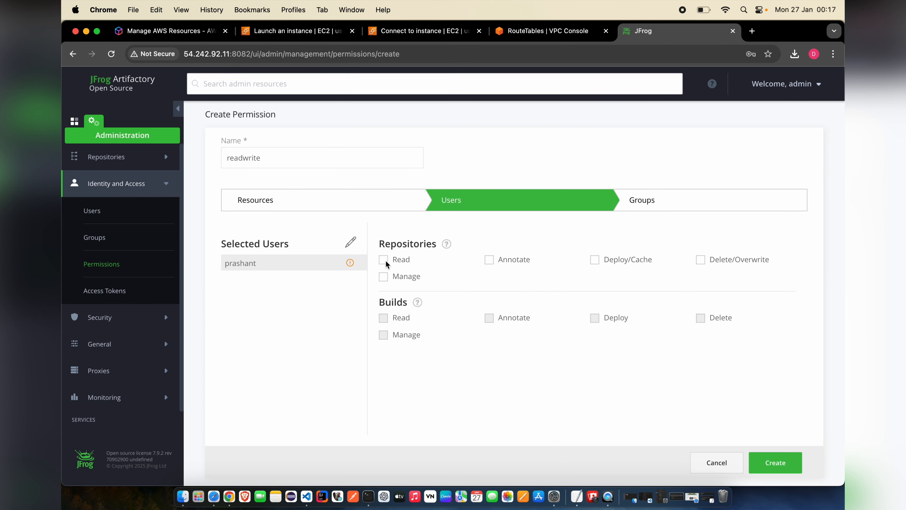
{"action": "left_click", "coordinate": [595, 260]}
{"action": "left_click", "coordinate": [775, 463]}
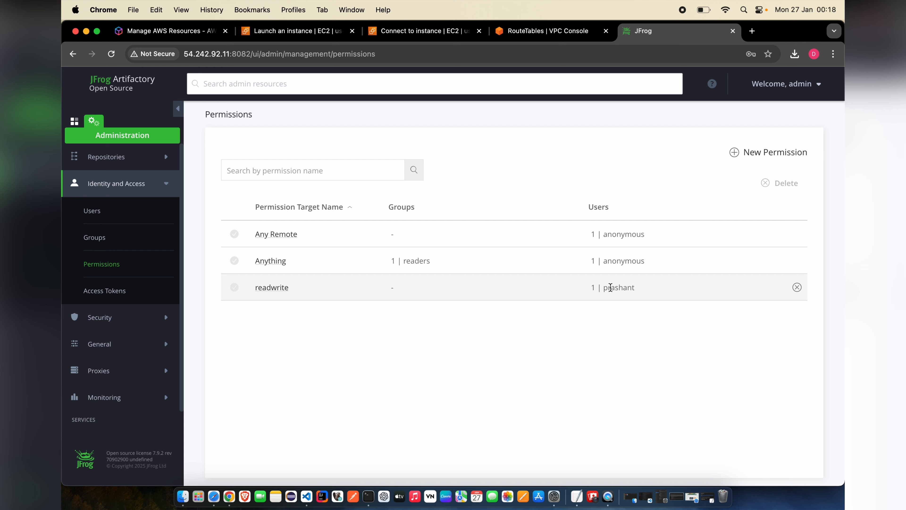
- Highlight the user assigned in the readwrite row, then open the admin account menu
{"action": "left_click_drag", "start_coordinate": [603, 288], "coordinate": [641, 291]}
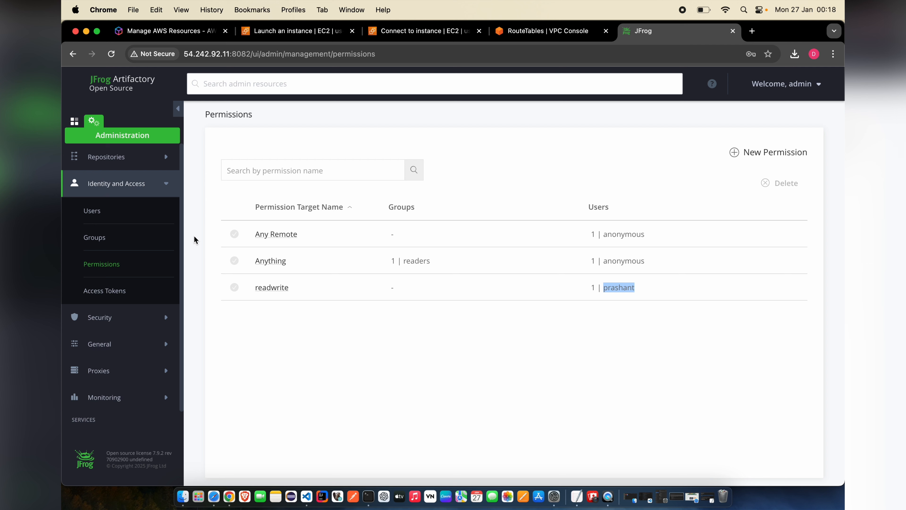
{"action": "left_click", "coordinate": [631, 287]}
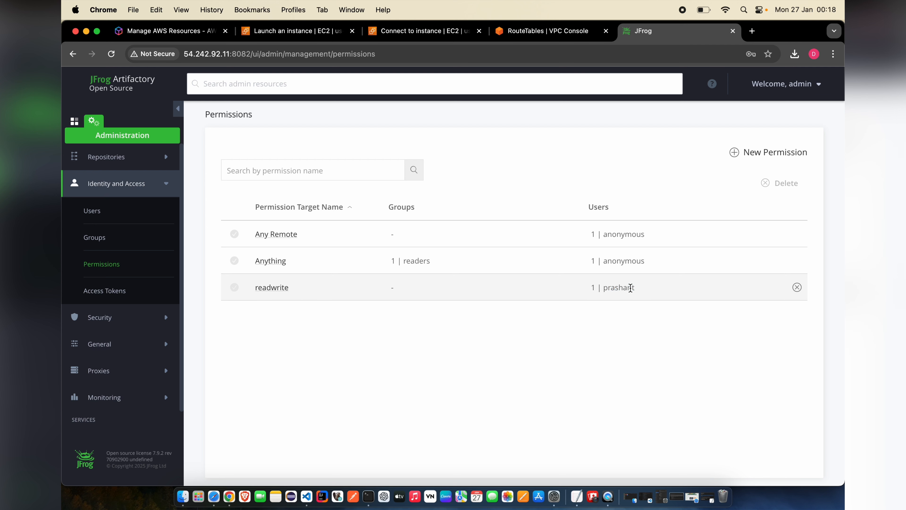
{"action": "left_click_drag", "start_coordinate": [639, 291], "coordinate": [257, 287]}
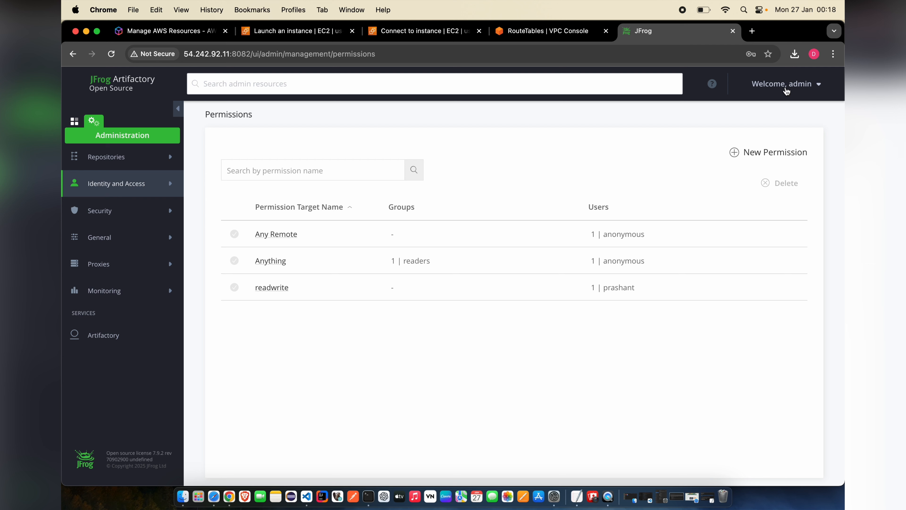
{"action": "left_click", "coordinate": [786, 89]}
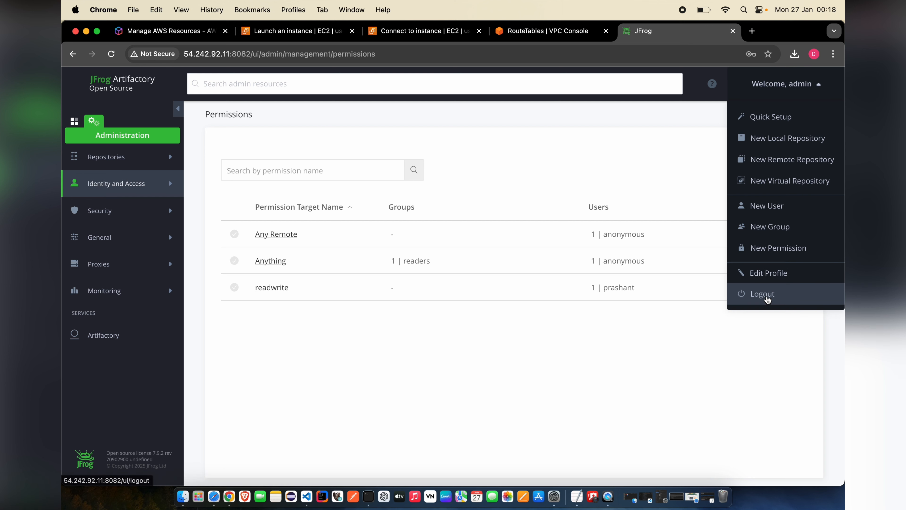
- Log out of admin and sign in with the new user's username and password
{"action": "left_click", "coordinate": [767, 297]}
{"action": "left_click", "coordinate": [546, 261]}
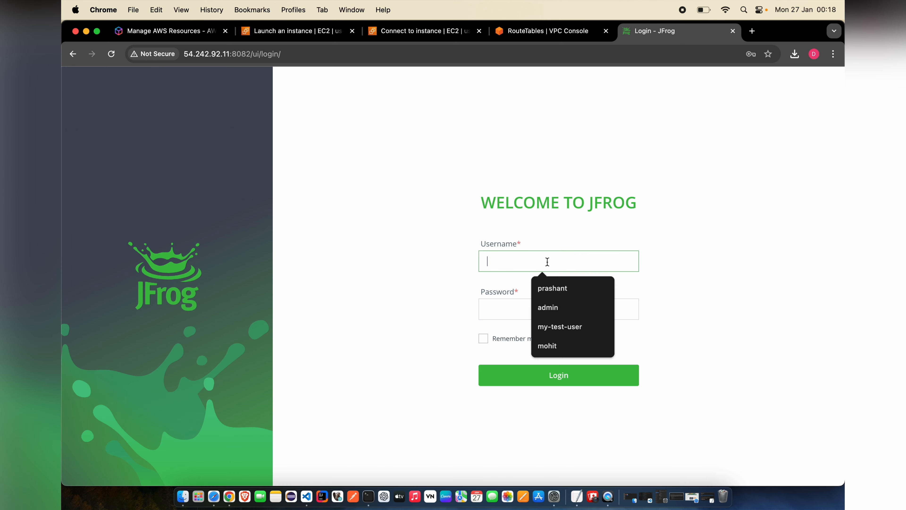
{"action": "type", "text": "prashant"}
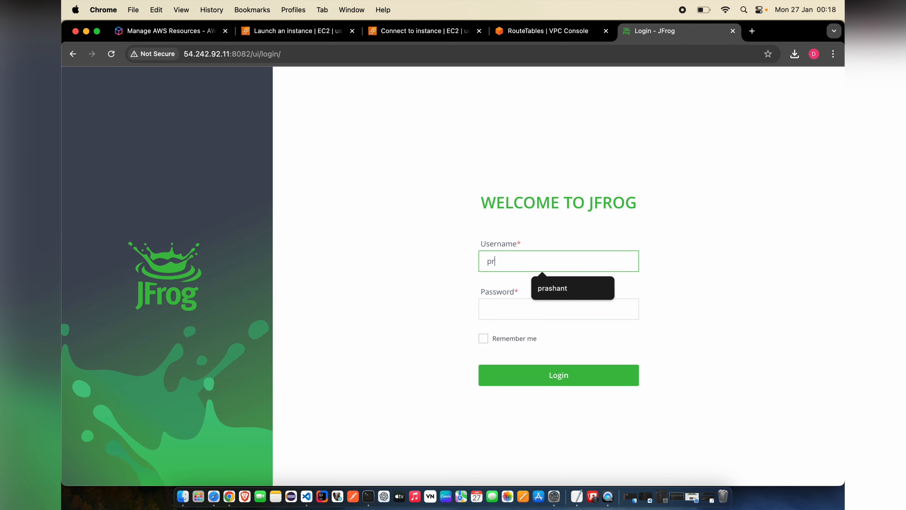
{"action": "left_click", "coordinate": [524, 308]}
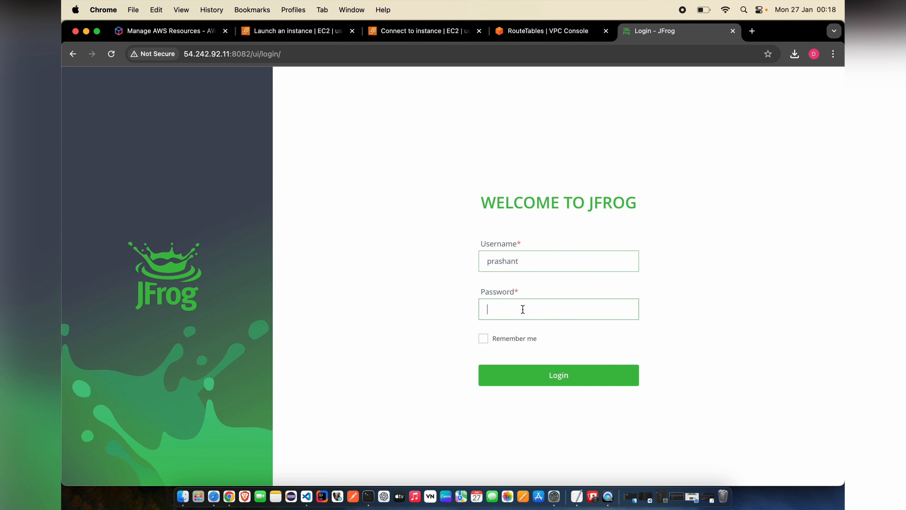
{"action": "type", "text": "••••••••"}
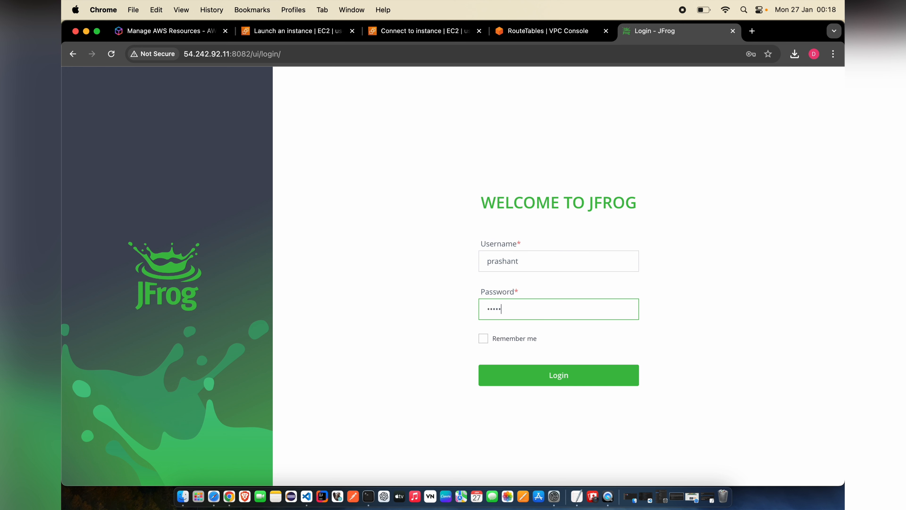
{"action": "type", "text": "•"}
{"action": "key", "text": "Return"}
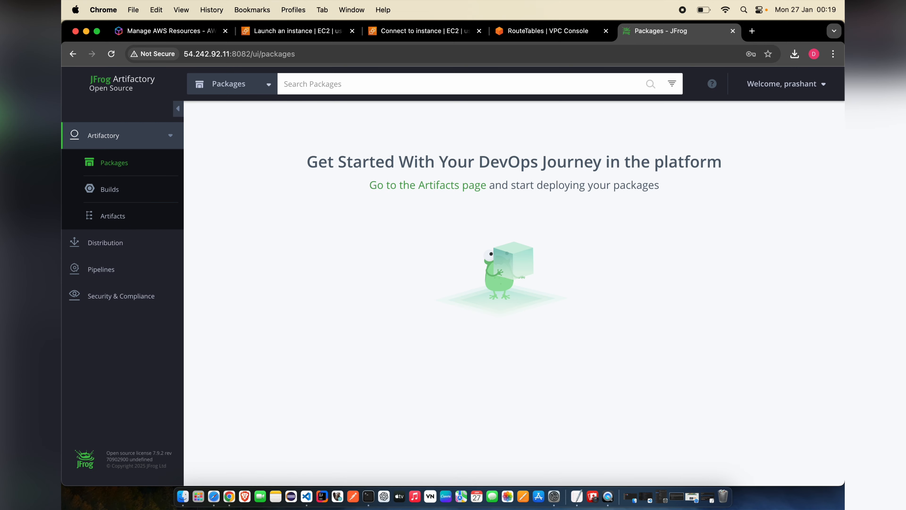
{"action": "left_click", "coordinate": [810, 83]}
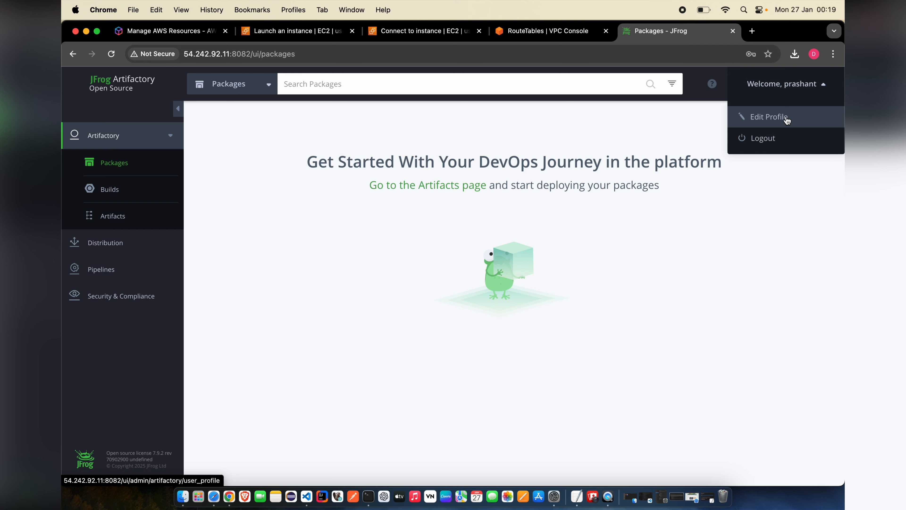
- Unlock the user profile with the current password and review its password and authentication sections
{"action": "left_click", "coordinate": [786, 118]}
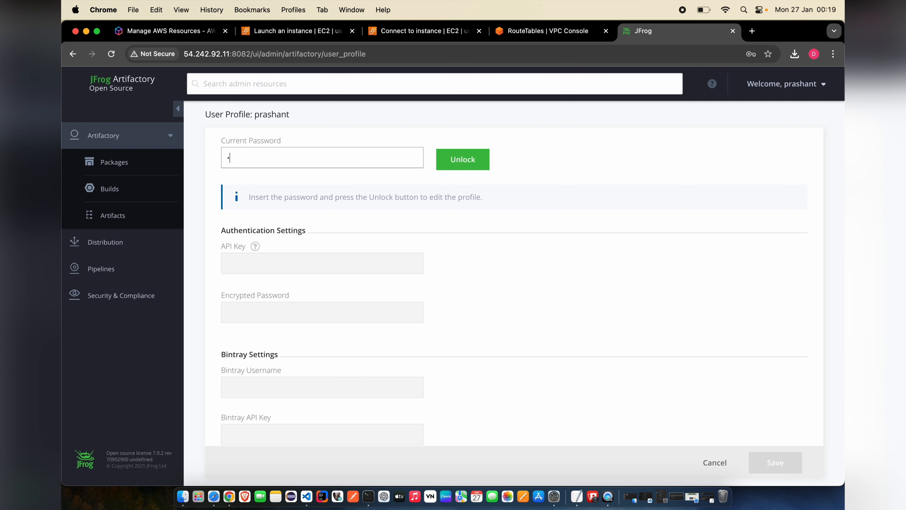
{"action": "type", "text": "•••••••••"}
{"action": "key", "text": "Return"}
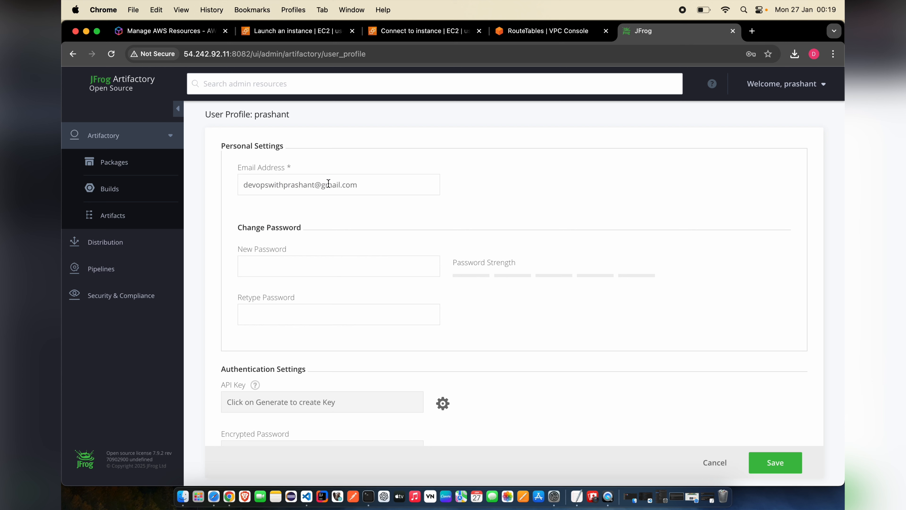
{"action": "scroll", "coordinate": [330, 221], "scroll_direction": "down", "scroll_amount": 1}
{"action": "left_click_drag", "start_coordinate": [362, 167], "coordinate": [245, 169]}
{"action": "left_click", "coordinate": [446, 221]}
{"action": "scroll", "coordinate": [446, 221], "scroll_direction": "down", "scroll_amount": 4}
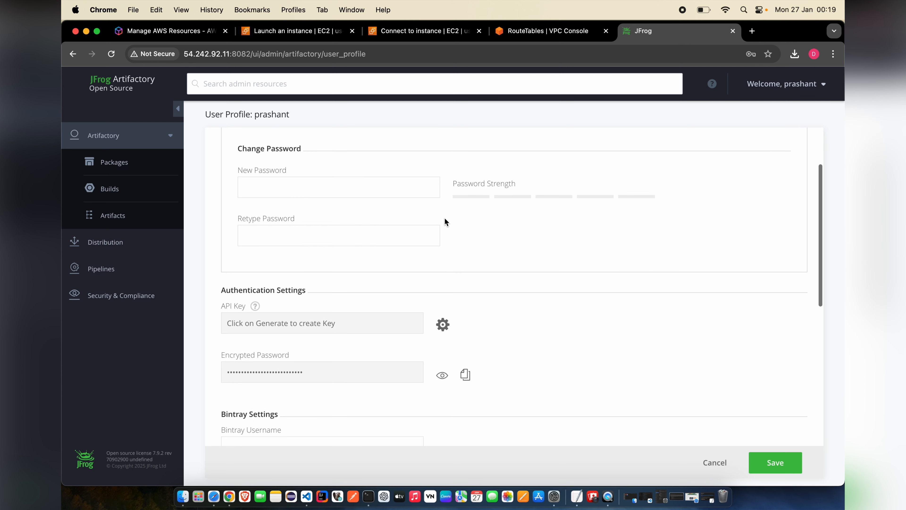
{"action": "left_click", "coordinate": [370, 180]}
{"action": "left_click", "coordinate": [355, 235]}
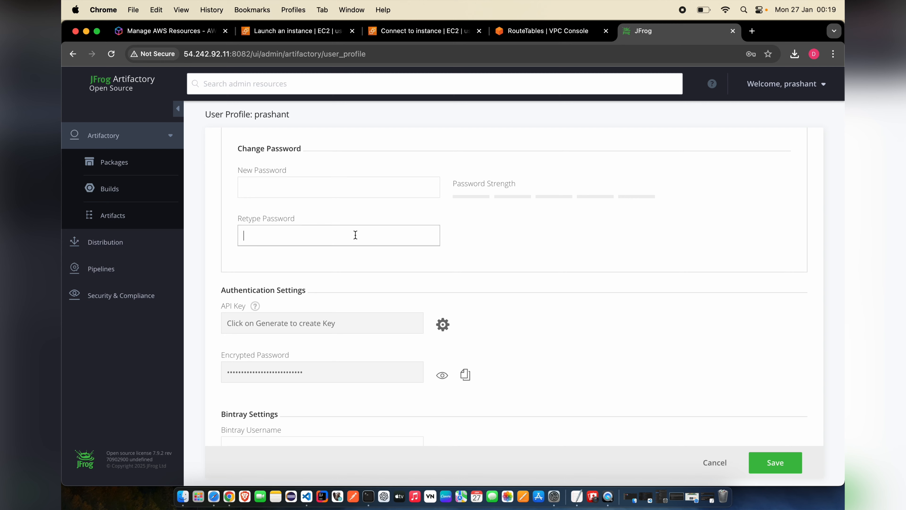
{"action": "scroll", "coordinate": [448, 273], "scroll_direction": "down", "scroll_amount": 8}
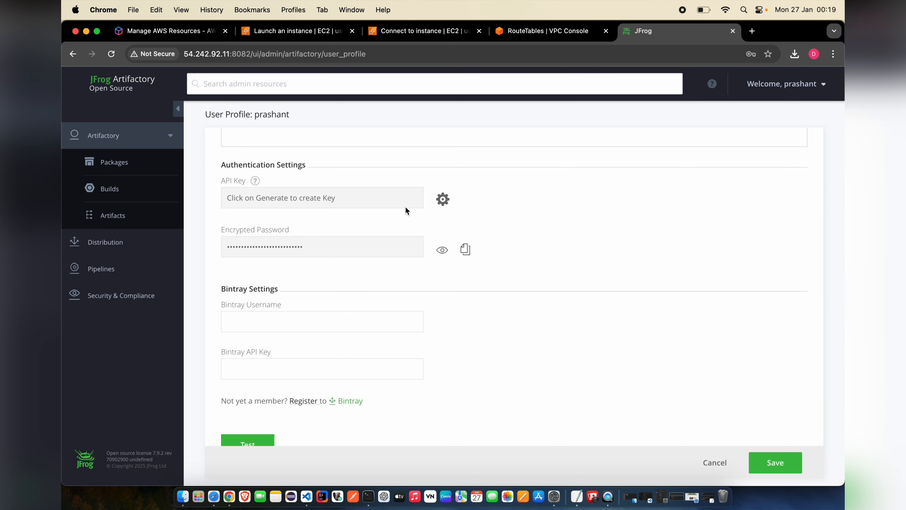
- Generate an API key for the account, copy it to the clipboard, and save the profile
{"action": "left_click", "coordinate": [444, 199]}
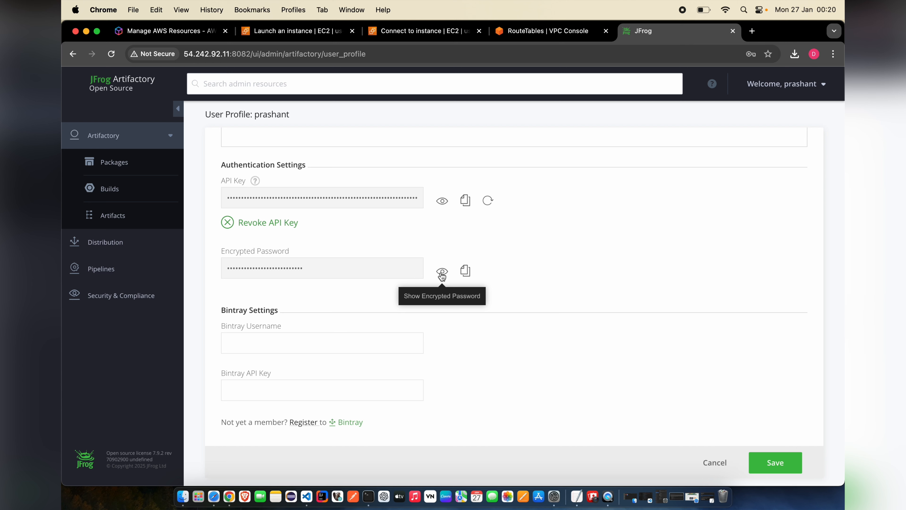
{"action": "scroll", "coordinate": [535, 270], "scroll_direction": "down", "scroll_amount": 5}
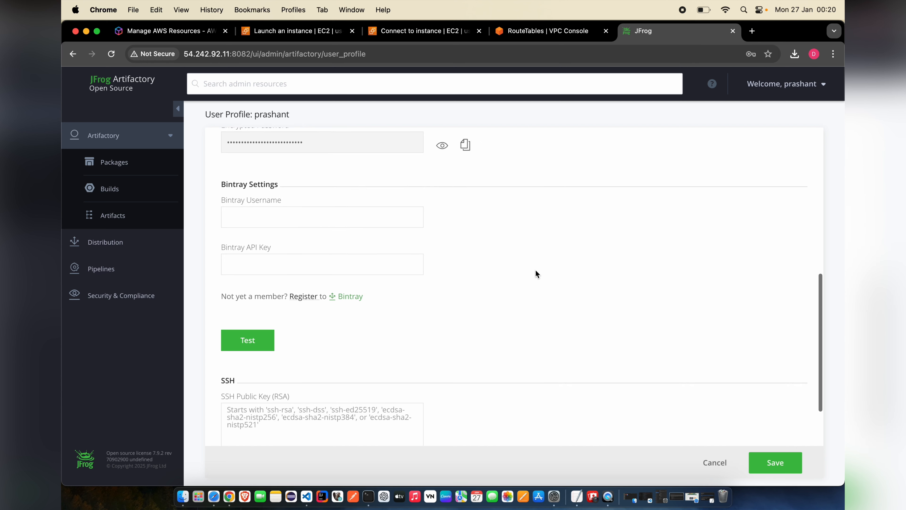
{"action": "scroll", "coordinate": [535, 270], "scroll_direction": "down", "scroll_amount": 3}
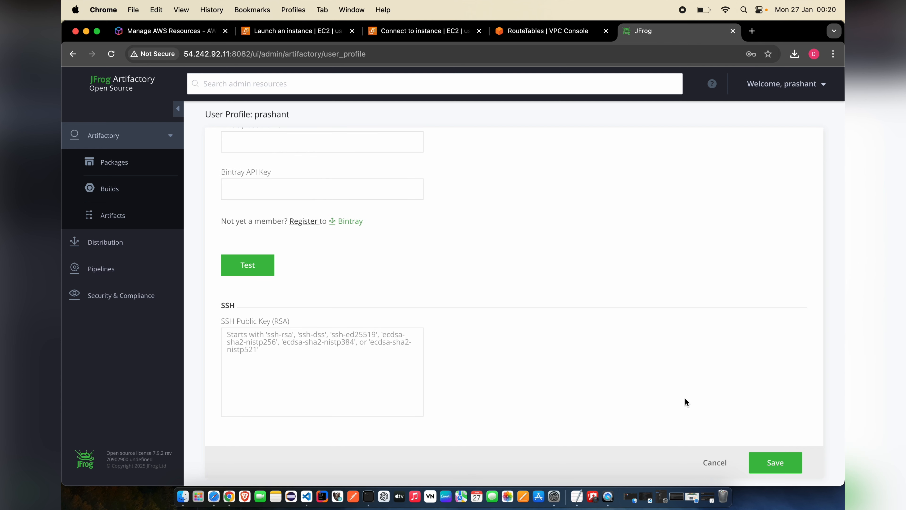
{"action": "scroll", "coordinate": [732, 338], "scroll_direction": "up", "scroll_amount": 10}
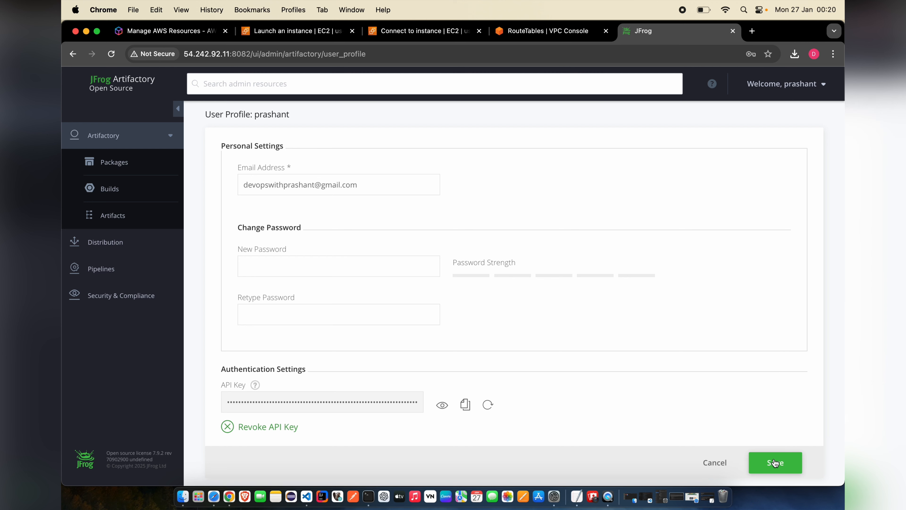
{"action": "scroll", "coordinate": [586, 413], "scroll_direction": "down", "scroll_amount": 5}
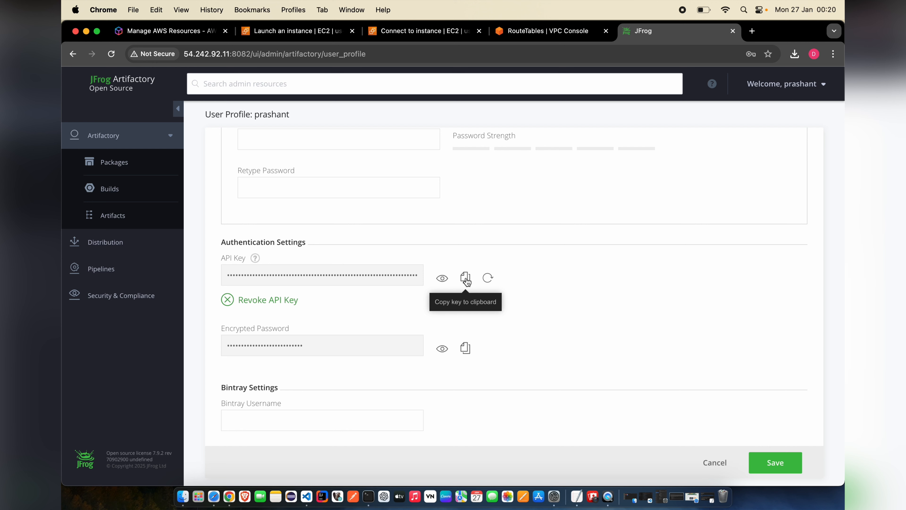
{"action": "left_click", "coordinate": [466, 279]}
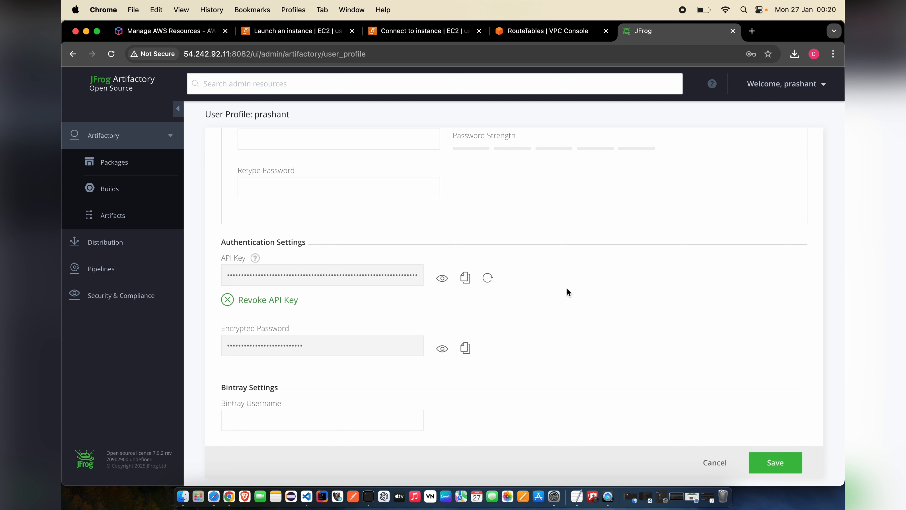
{"action": "left_click", "coordinate": [775, 463]}
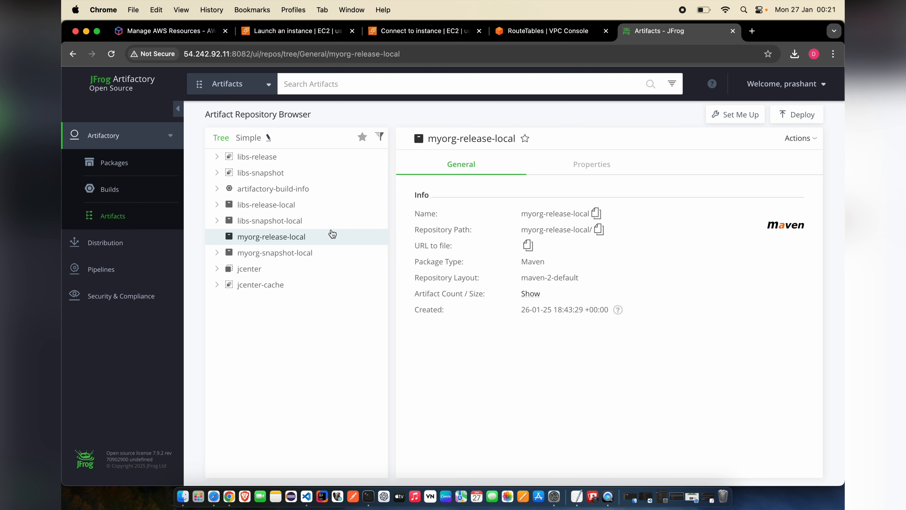
- Select myorg-snapshot-local in the Tree view and open its Deploy dialog
{"action": "left_click", "coordinate": [275, 223]}
{"action": "left_click", "coordinate": [260, 238]}
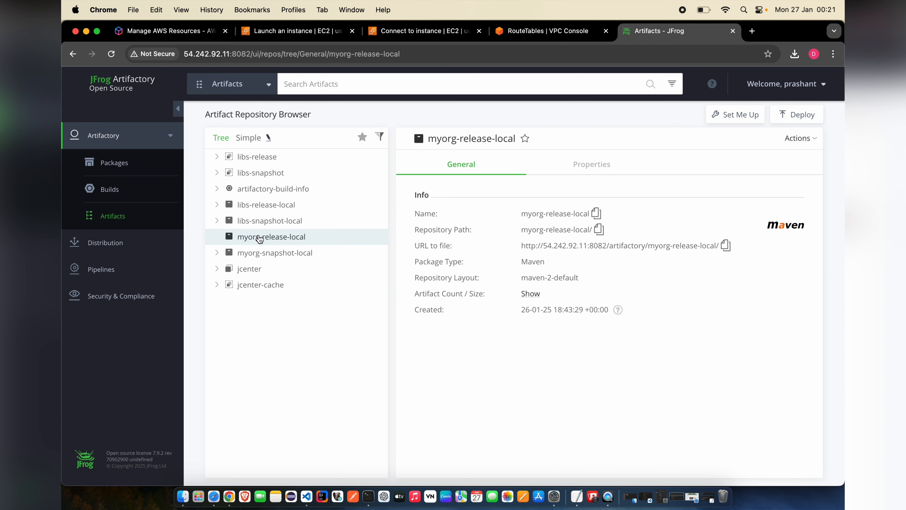
{"action": "left_click", "coordinate": [260, 255]}
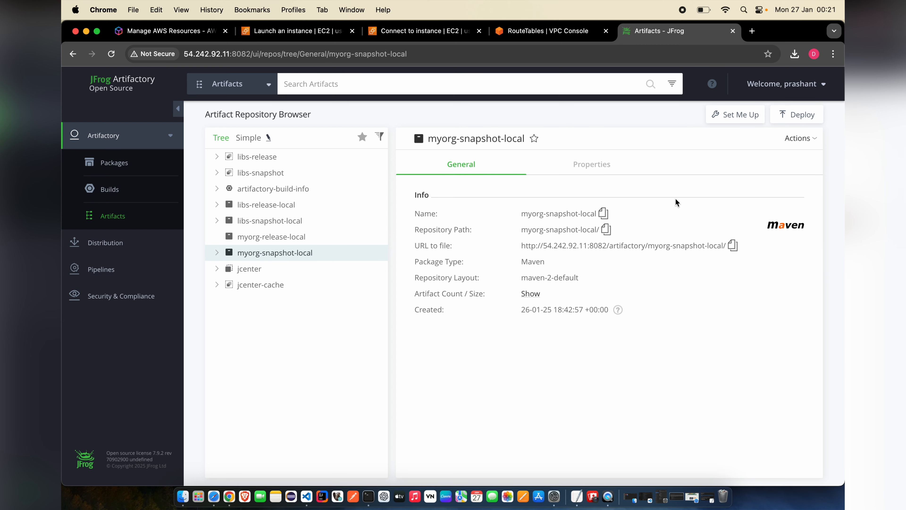
{"action": "left_click", "coordinate": [796, 116]}
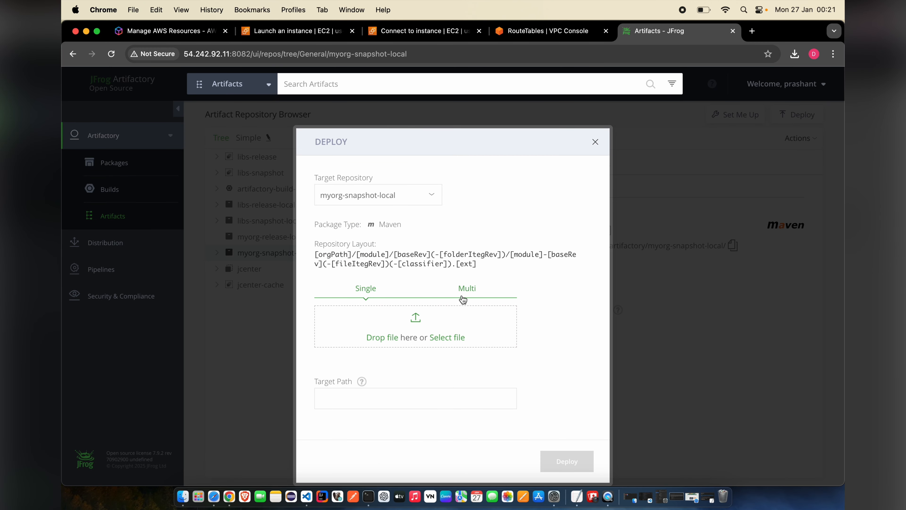
- Choose jpa-0.0.1-SNAPSHOT.jar from the project's target folder for upload
{"action": "left_click", "coordinate": [387, 338]}
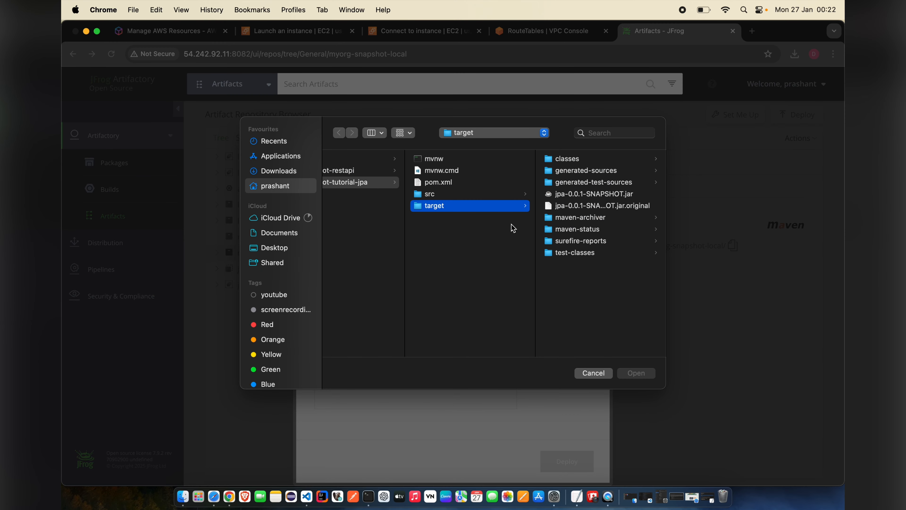
{"action": "left_click", "coordinate": [597, 195]}
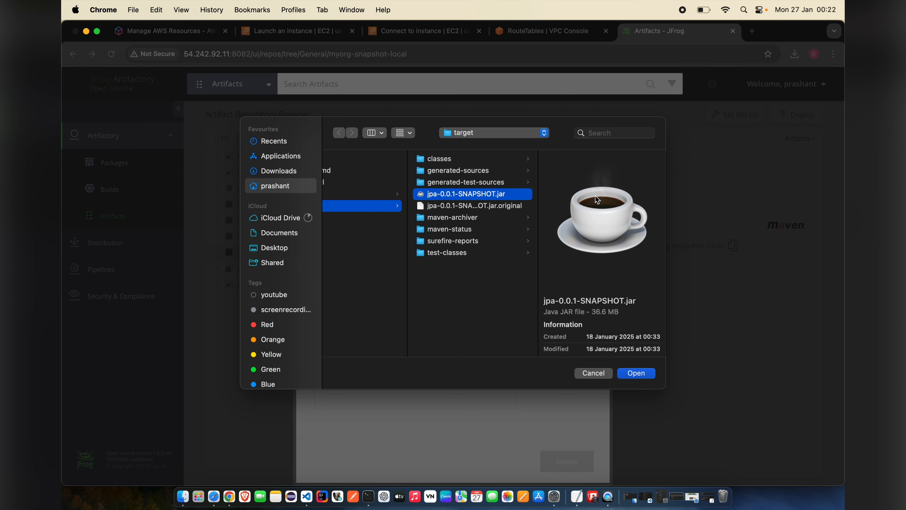
{"action": "left_click", "coordinate": [637, 373]}
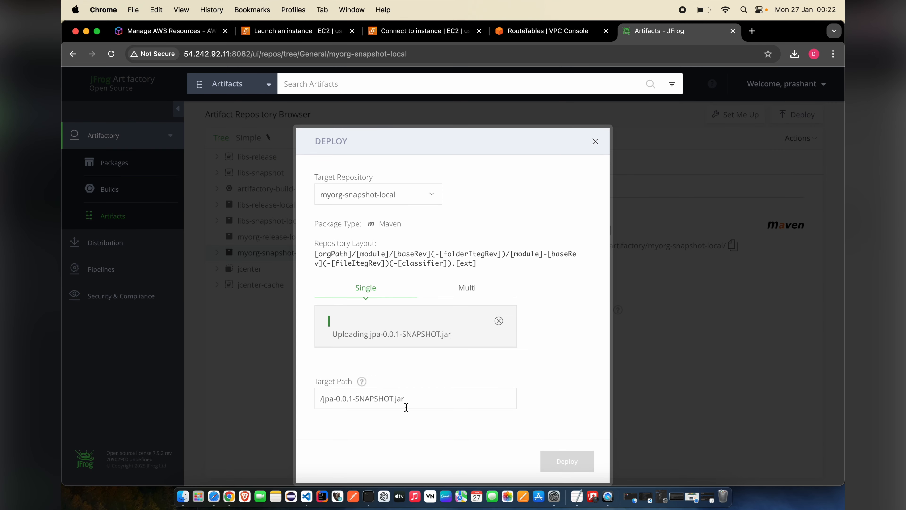
- Rewrite the Target Path into a com/<group>/test/jpa/0.0.1-SNAPSHOT Maven folder layout
{"action": "left_click", "coordinate": [322, 399]}
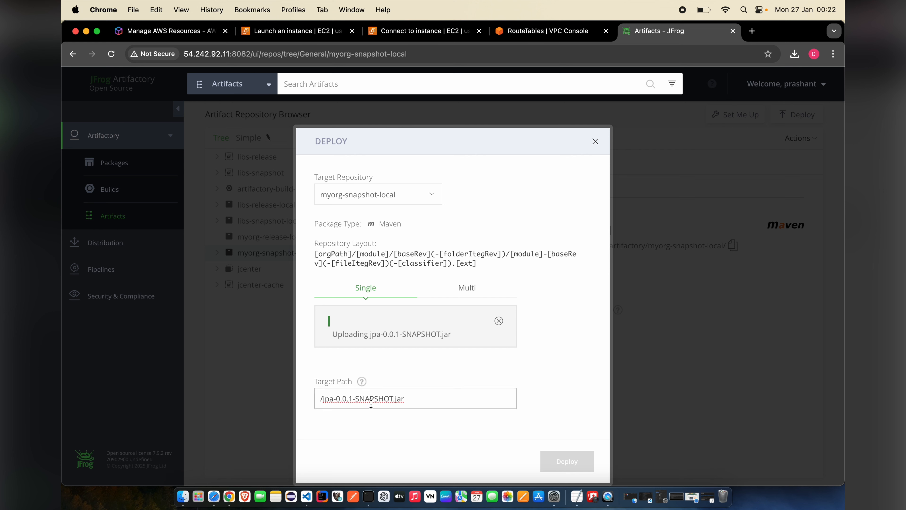
{"action": "key", "text": "Left"}
{"action": "type", "text": "com"}
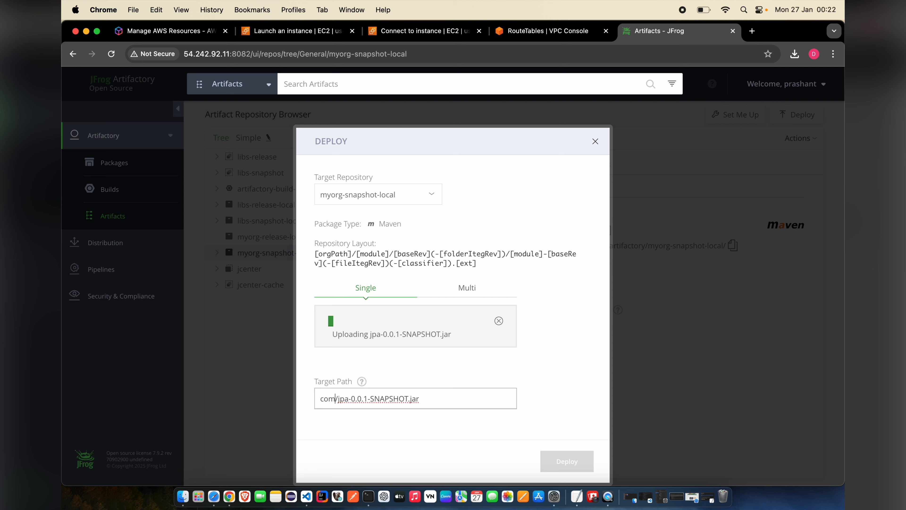
{"action": "type", "text": ".devops"}
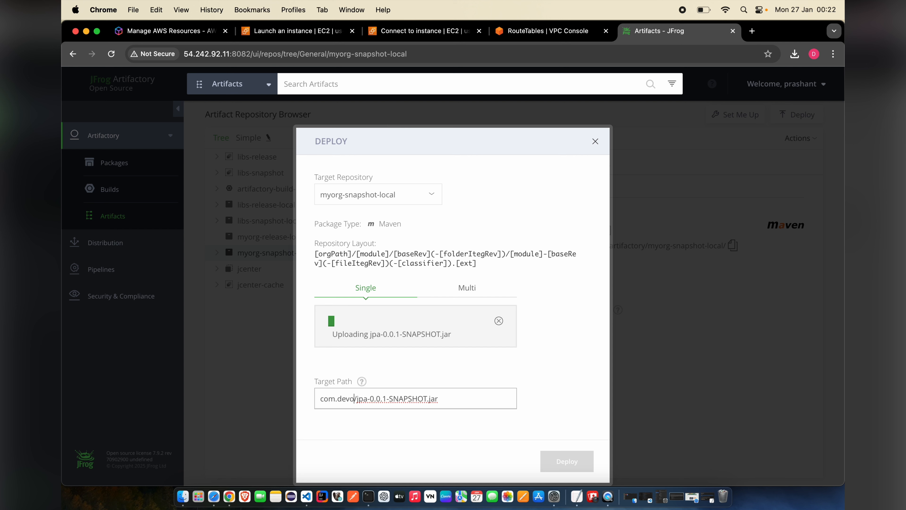
{"action": "type", "text": "with"}
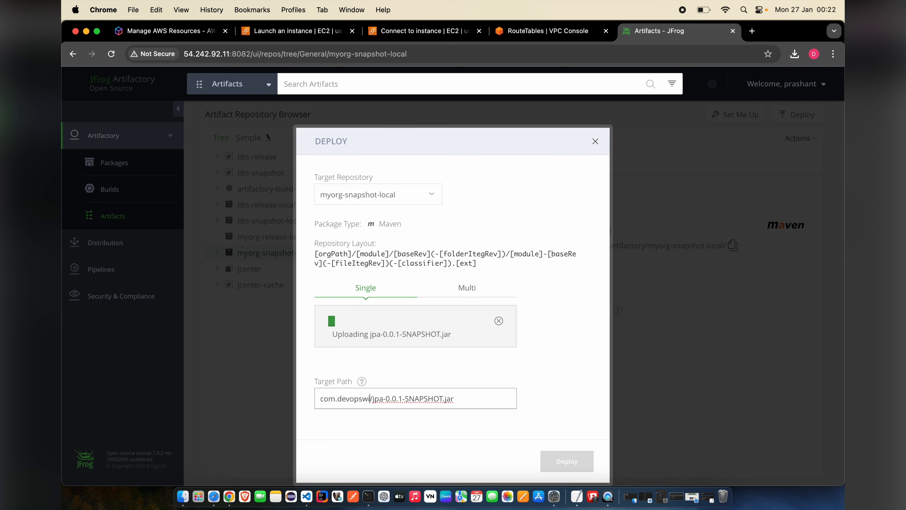
{"action": "type", "text": "prashant"}
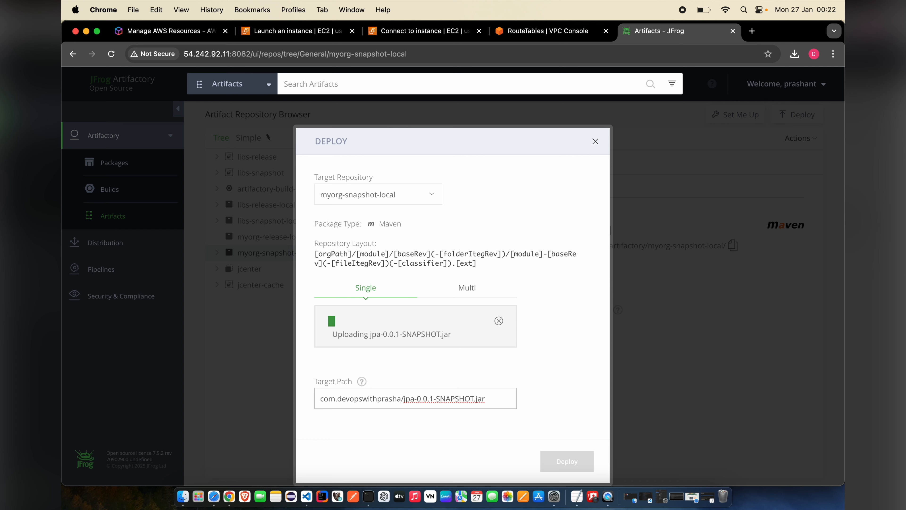
{"action": "key", "text": "Left"}
{"action": "key", "text": "Left"}
{"action": "key", "text": "Left"}
{"action": "key", "text": "Left"}
{"action": "key", "text": "Left"}
{"action": "key", "text": "Left"}
{"action": "key", "text": "Left"}
{"action": "key", "text": "Left"}
{"action": "key", "text": "Left"}
{"action": "key", "text": "Left"}
{"action": "key", "text": "Left"}
{"action": "key", "text": "Left"}
{"action": "key", "text": "Left"}
{"action": "key", "text": "Left"}
{"action": "key", "text": "Left"}
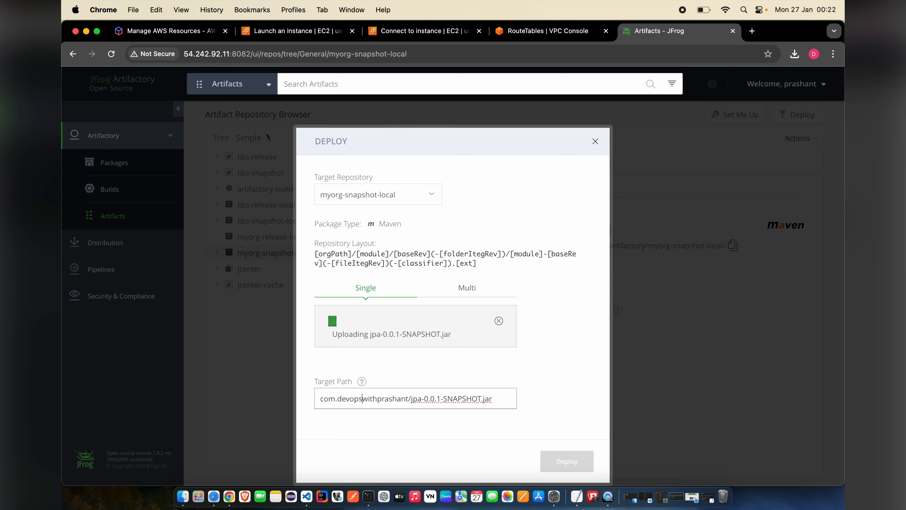
{"action": "key", "text": "BackSpace"}
{"action": "type", "text": "/"}
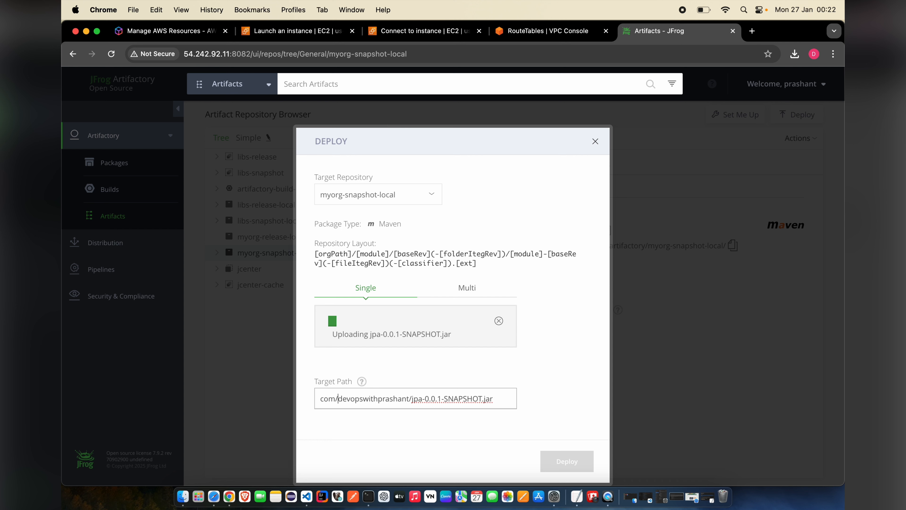
{"action": "key", "text": "Right"}
{"action": "key", "text": "Right"}
{"action": "key", "text": "Right"}
{"action": "key", "text": "Right"}
{"action": "key", "text": "Right"}
{"action": "key", "text": "Right"}
{"action": "key", "text": "Right"}
{"action": "key", "text": "Right"}
{"action": "key", "text": "Right"}
{"action": "key", "text": "Right"}
{"action": "key", "text": "Right"}
{"action": "key", "text": "Right"}
{"action": "key", "text": "Right"}
{"action": "key", "text": "Right"}
{"action": "key", "text": "Right"}
{"action": "key", "text": "Right"}
{"action": "key", "text": "Right"}
{"action": "key", "text": "Right"}
{"action": "type", "text": "/test/"}
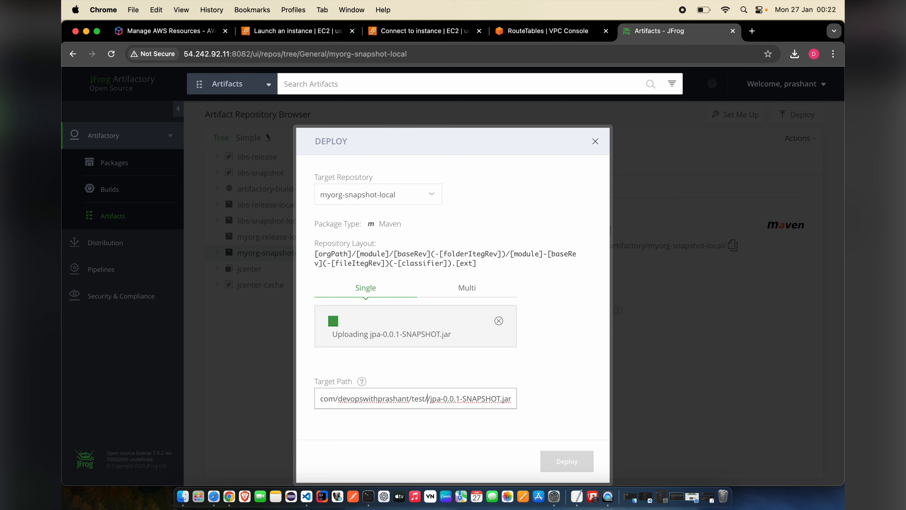
{"action": "type", "text": "jpa"}
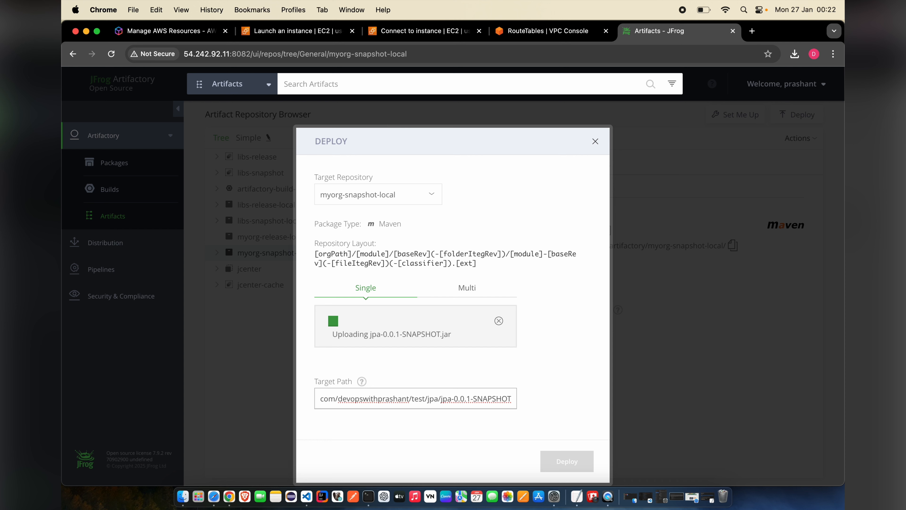
{"action": "type", "text": "/"}
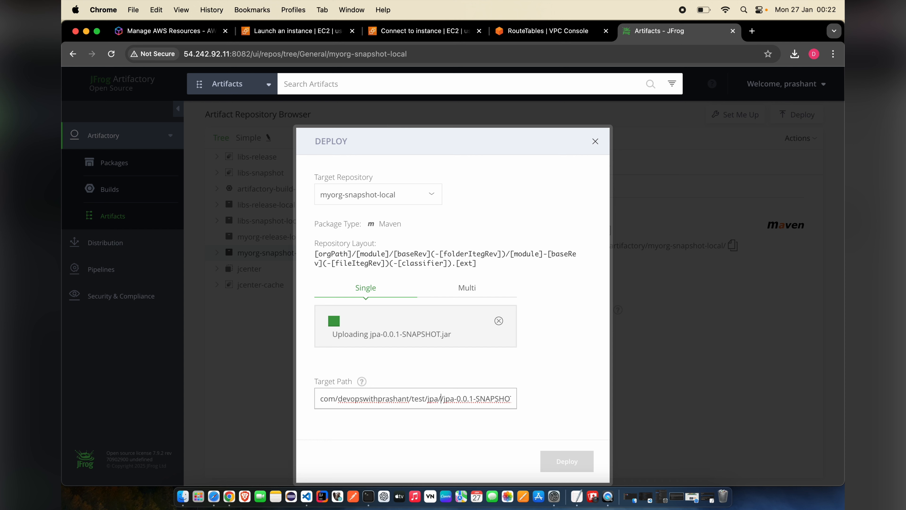
{"action": "type", "text": "0.0.1-SNAPS"}
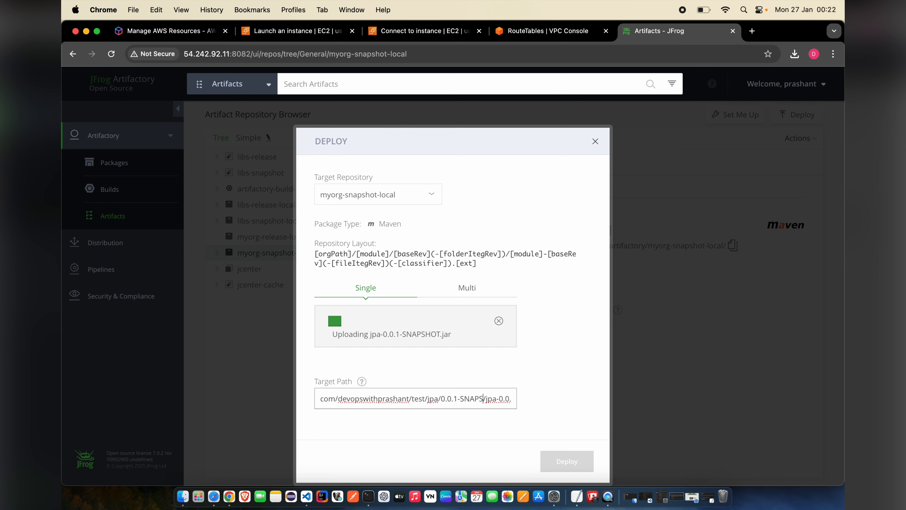
{"action": "type", "text": "HOT"}
{"action": "key", "text": "End"}
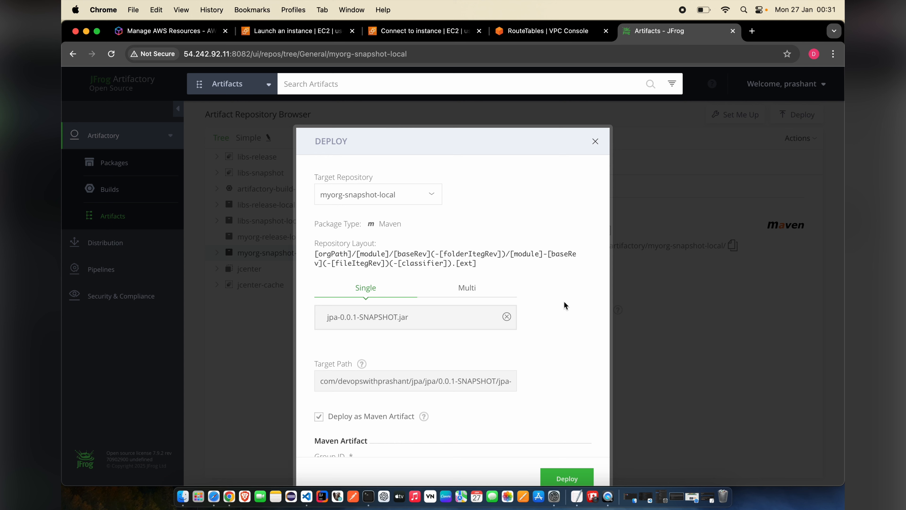
- Review the deploy form's Maven fields: artifact ID jpa, version 0.0.1-SNAPSHOT, type jar, empty classifier
{"action": "scroll", "coordinate": [564, 303], "scroll_direction": "down", "scroll_amount": 3}
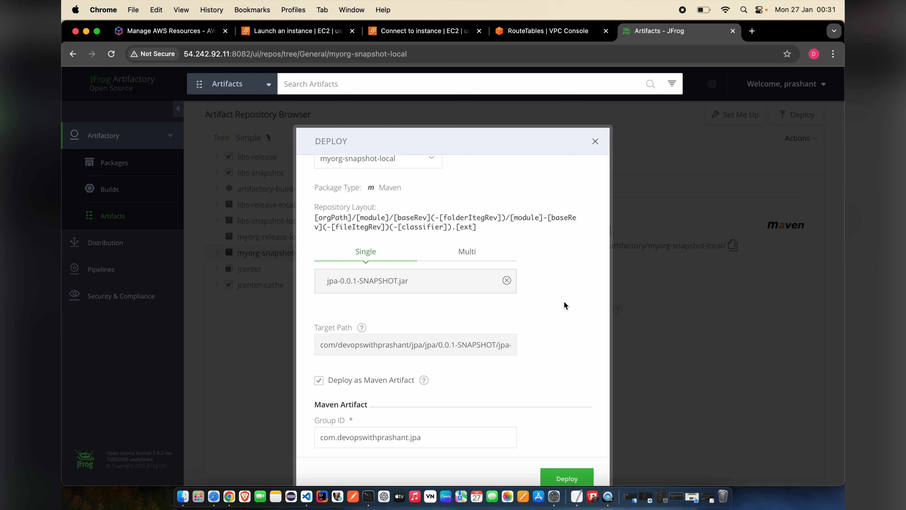
{"action": "scroll", "coordinate": [565, 302], "scroll_direction": "up", "scroll_amount": 3}
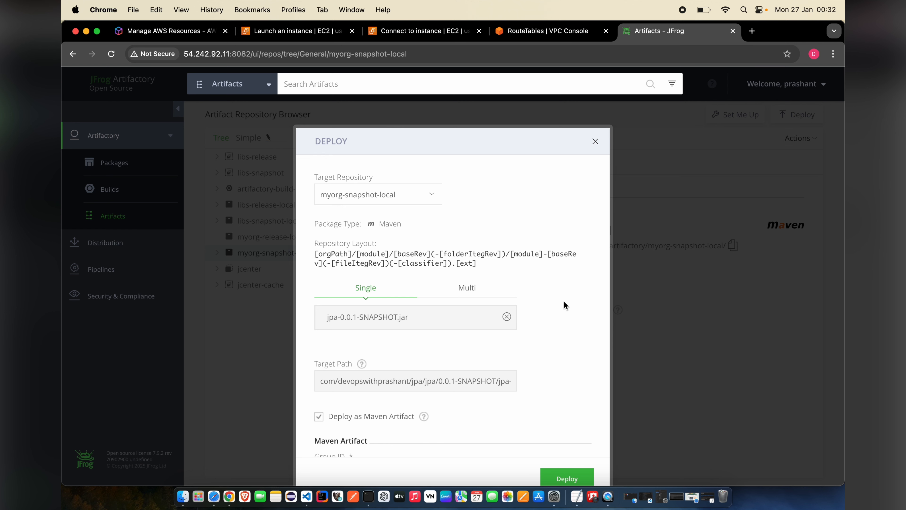
{"action": "scroll", "coordinate": [565, 303], "scroll_direction": "down", "scroll_amount": 5}
{"action": "scroll", "coordinate": [564, 302], "scroll_direction": "down", "scroll_amount": 2}
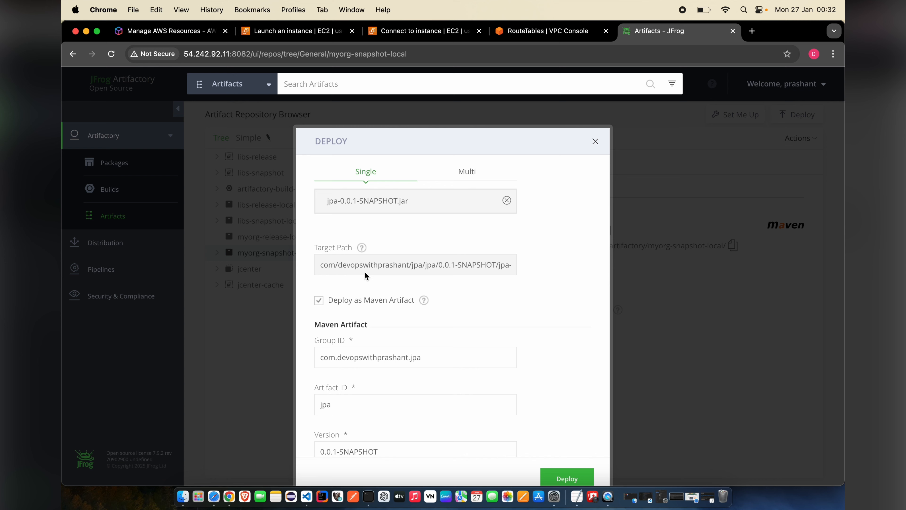
{"action": "scroll", "coordinate": [567, 304], "scroll_direction": "down", "scroll_amount": 7}
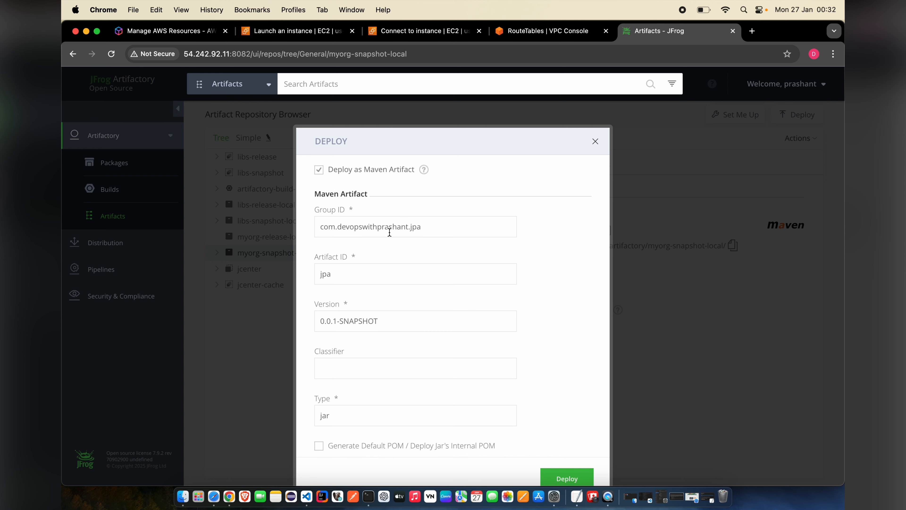
{"action": "scroll", "coordinate": [413, 264], "scroll_direction": "down", "scroll_amount": 2}
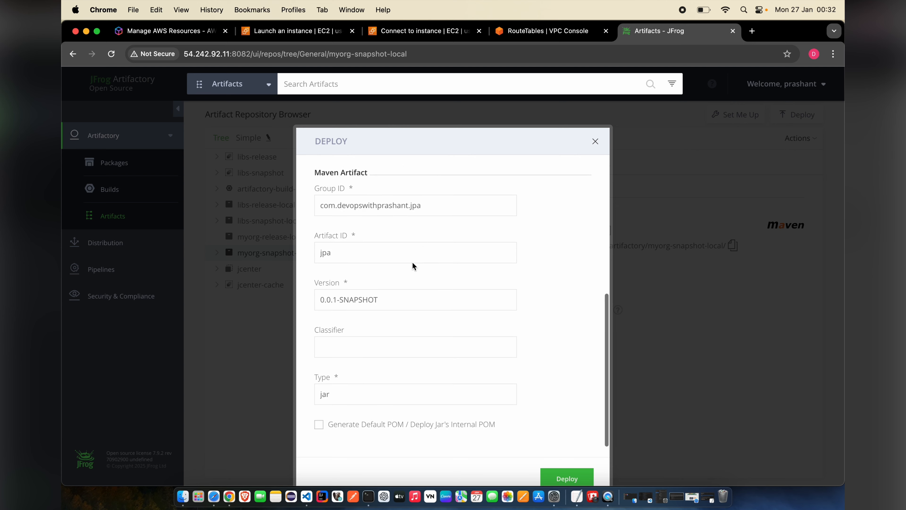
{"action": "scroll", "coordinate": [391, 281], "scroll_direction": "down", "scroll_amount": 2}
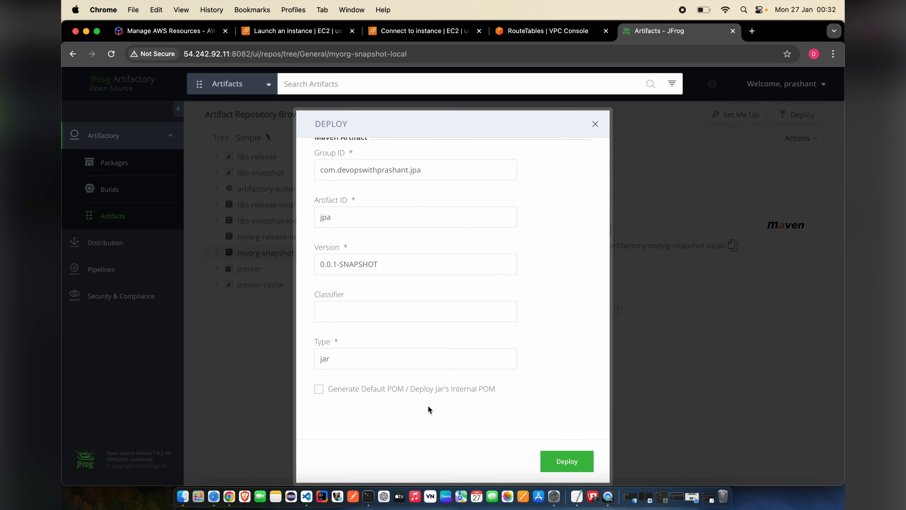
- Enable Generate Default POM, review it, and deploy jpa-0.0.1-SNAPSHOT.jar to myorg-snapshot-local
{"action": "left_click", "coordinate": [319, 389]}
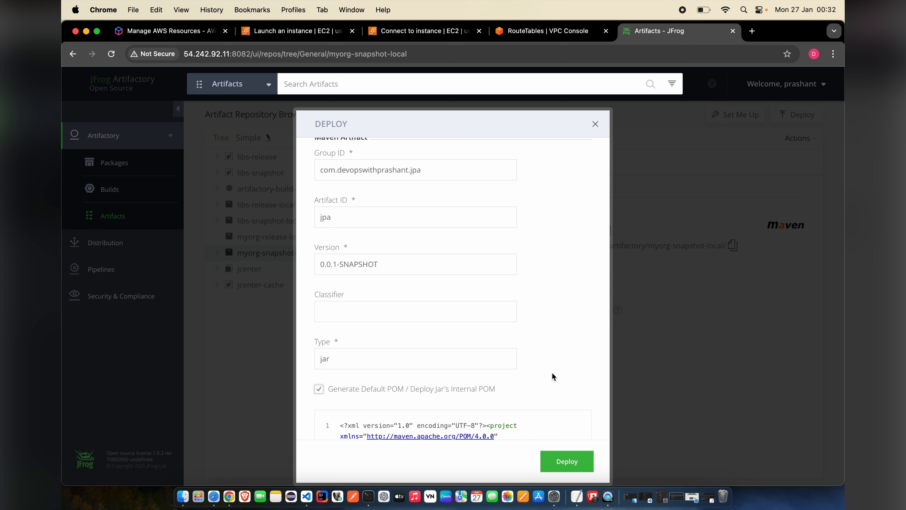
{"action": "scroll", "coordinate": [552, 373], "scroll_direction": "down", "scroll_amount": 3}
{"action": "scroll", "coordinate": [525, 388], "scroll_direction": "down", "scroll_amount": 5}
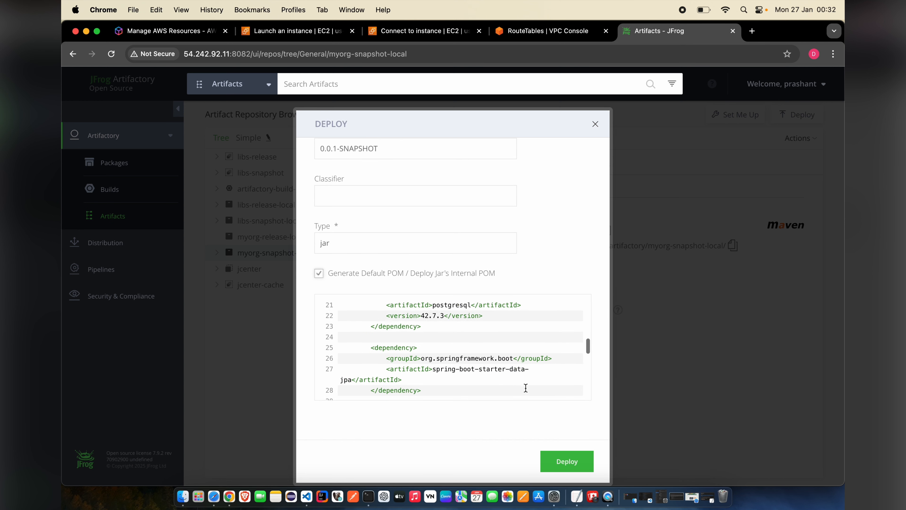
{"action": "scroll", "coordinate": [525, 388], "scroll_direction": "down", "scroll_amount": 8}
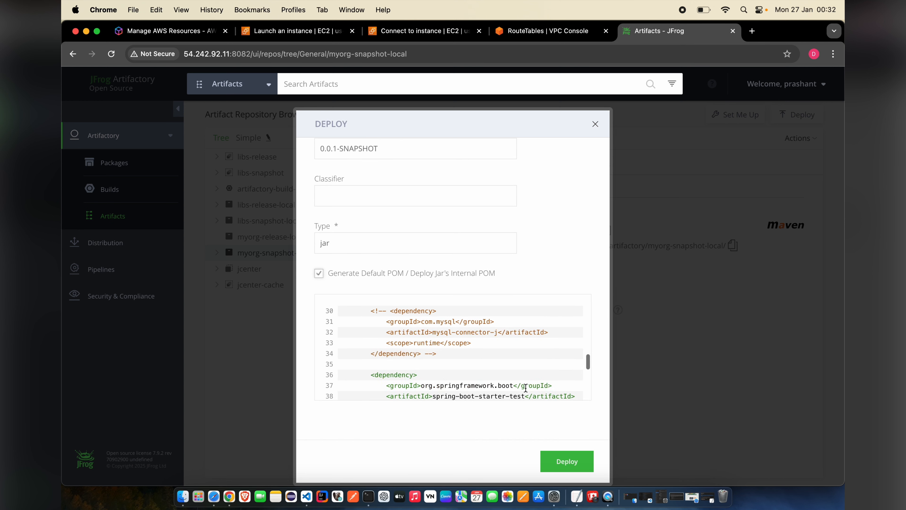
{"action": "left_click", "coordinate": [567, 462]}
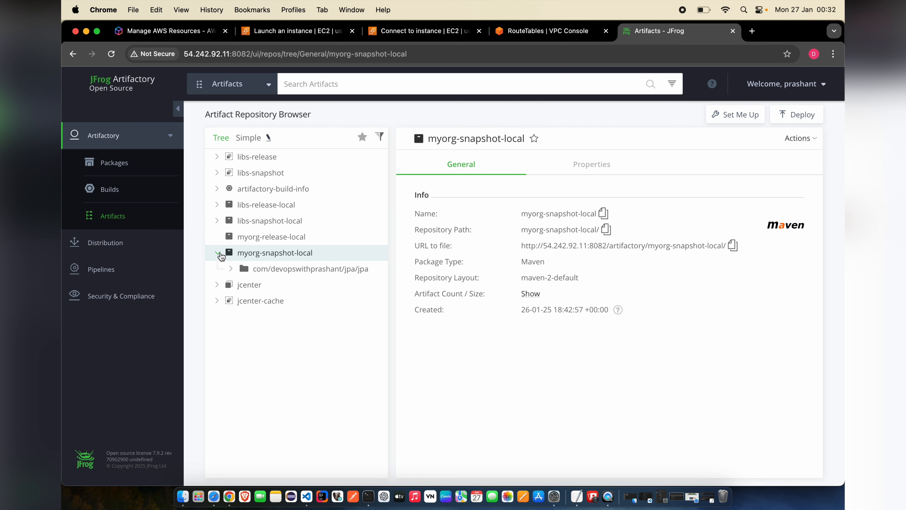
- Expand jpa and 0.0.1-SNAPSHOT, then inspect the deployed pom, jar and version folder details
{"action": "left_click", "coordinate": [230, 268]}
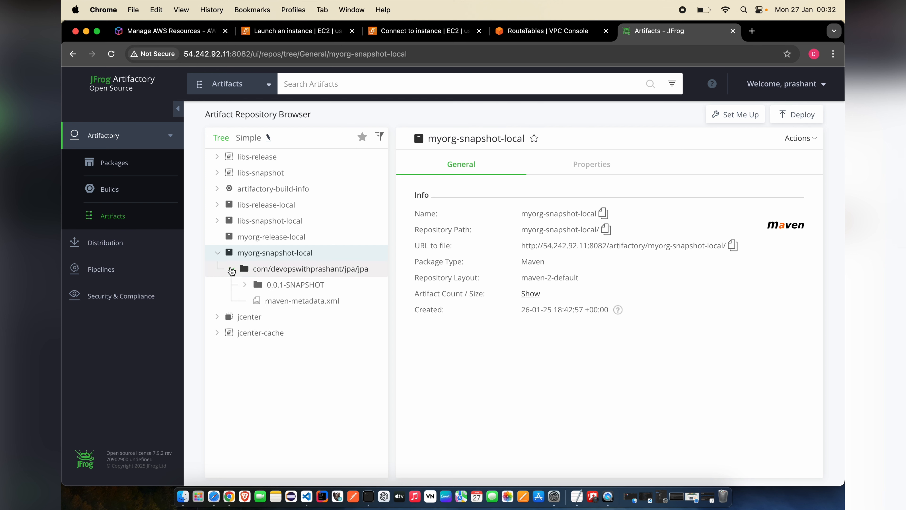
{"action": "left_click", "coordinate": [246, 285]}
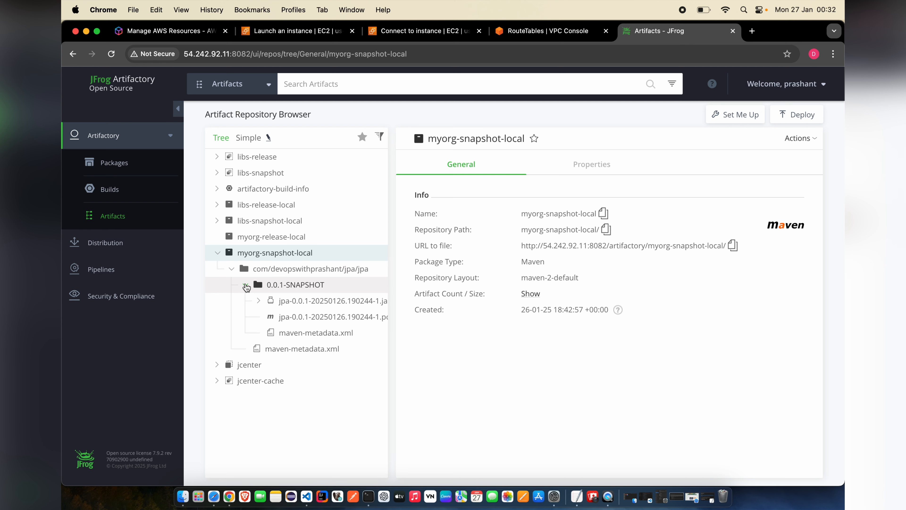
{"action": "left_click_drag", "start_coordinate": [392, 317], "coordinate": [438, 316]}
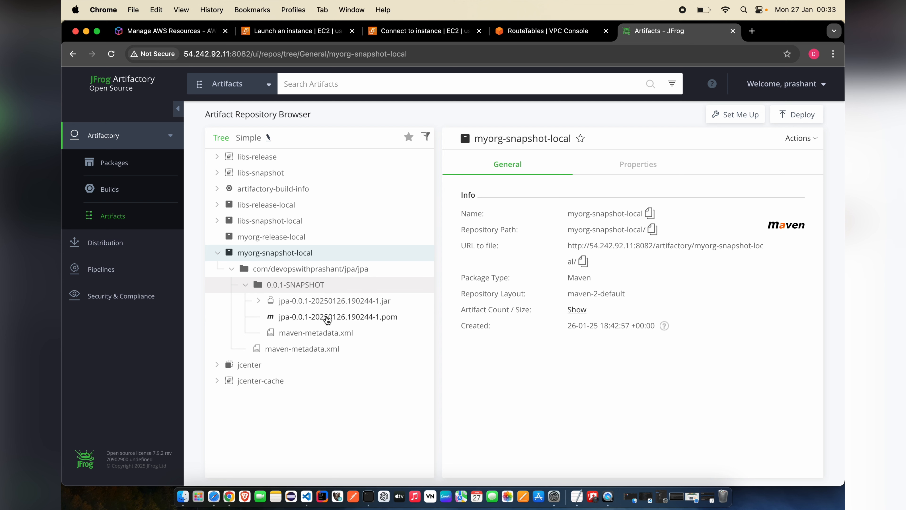
{"action": "left_click", "coordinate": [327, 318]}
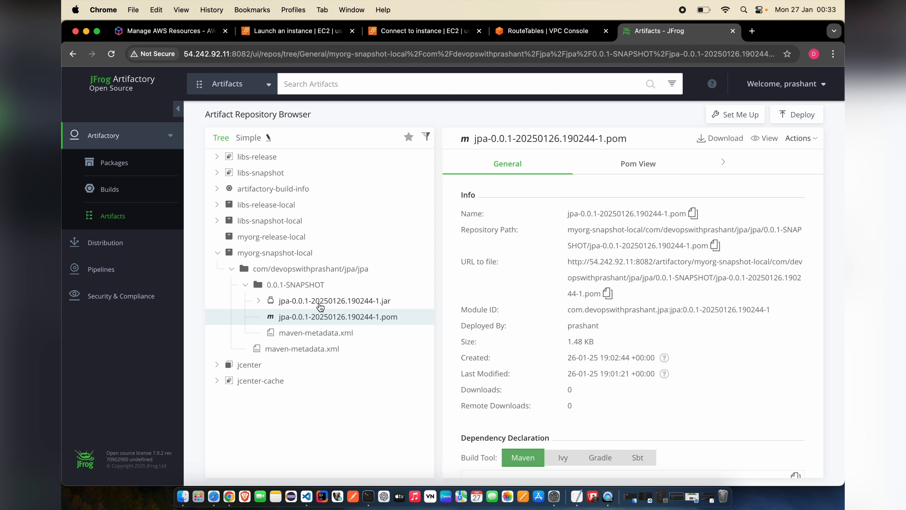
{"action": "left_click", "coordinate": [320, 304]}
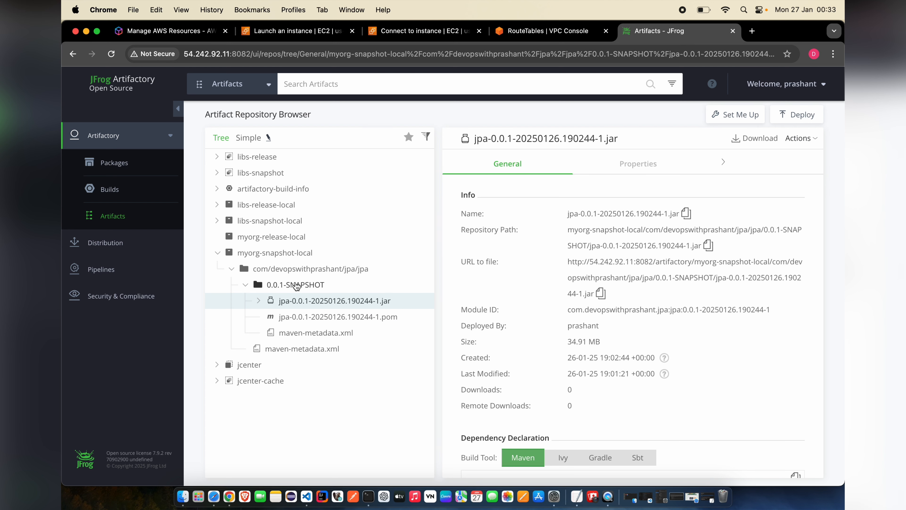
{"action": "left_click", "coordinate": [296, 285]}
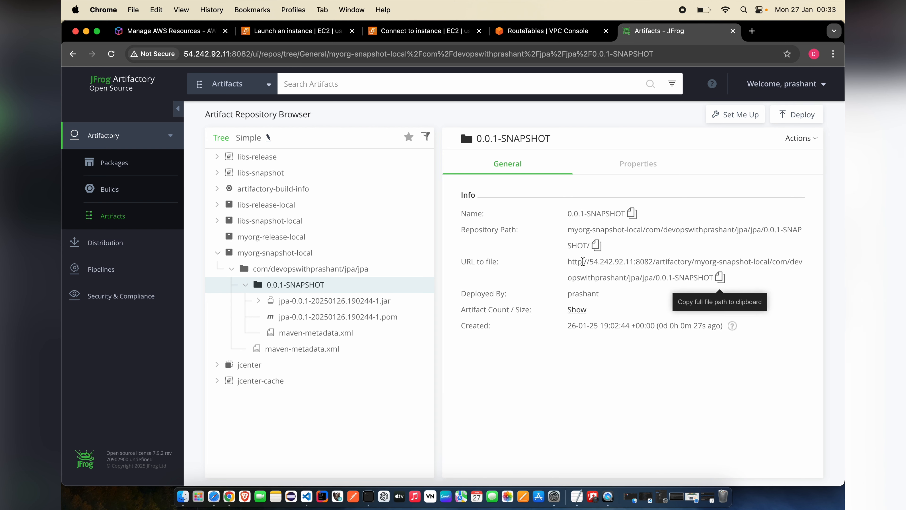
- Select the myorg-snapshot-local repository and copy its full URL to the clipboard
{"action": "left_click", "coordinate": [570, 262]}
{"action": "left_click_drag", "start_coordinate": [614, 270], "coordinate": [640, 278]}
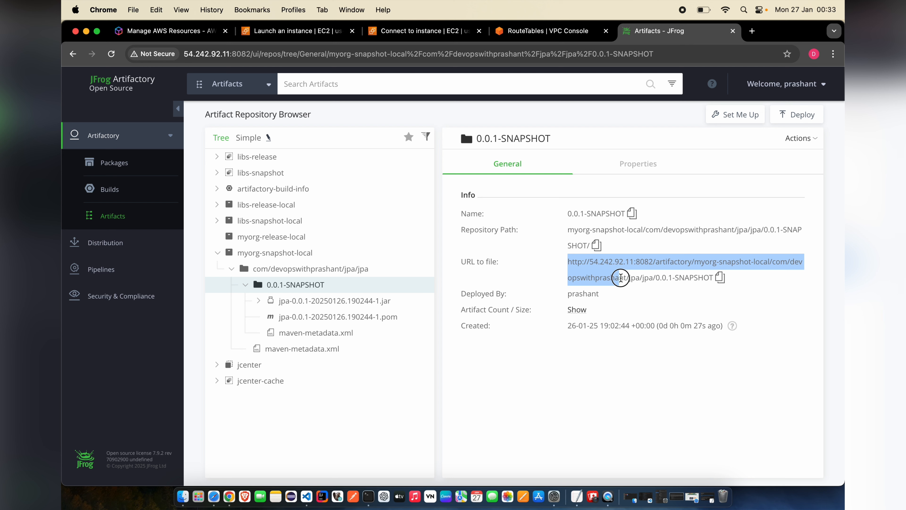
{"action": "left_click", "coordinate": [548, 373]}
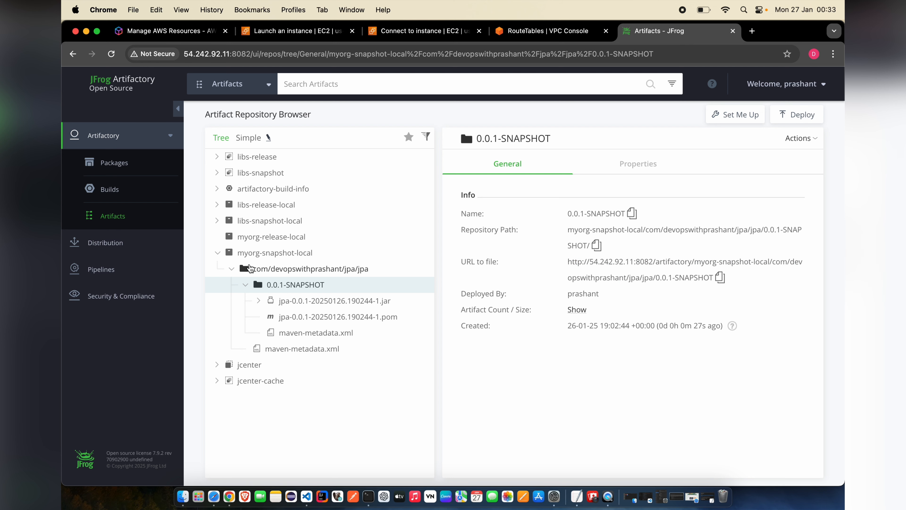
{"action": "left_click", "coordinate": [251, 255]}
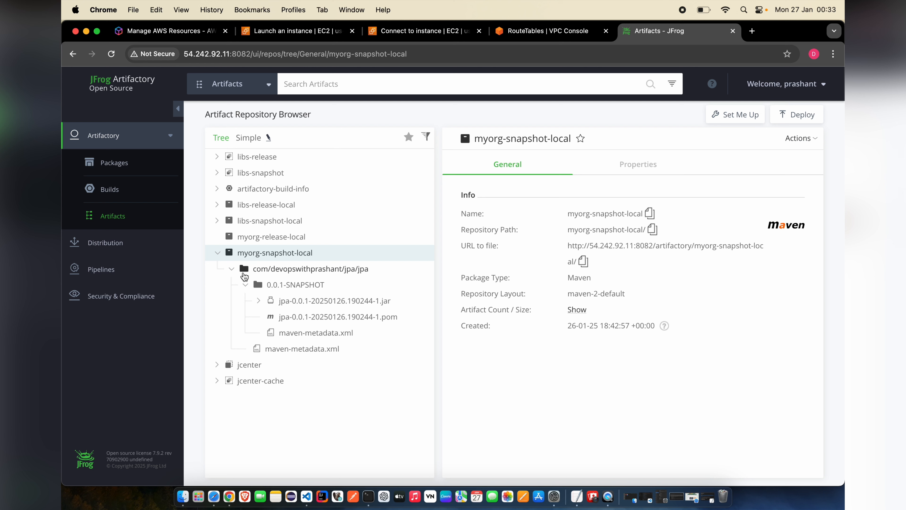
{"action": "left_click", "coordinate": [232, 268]}
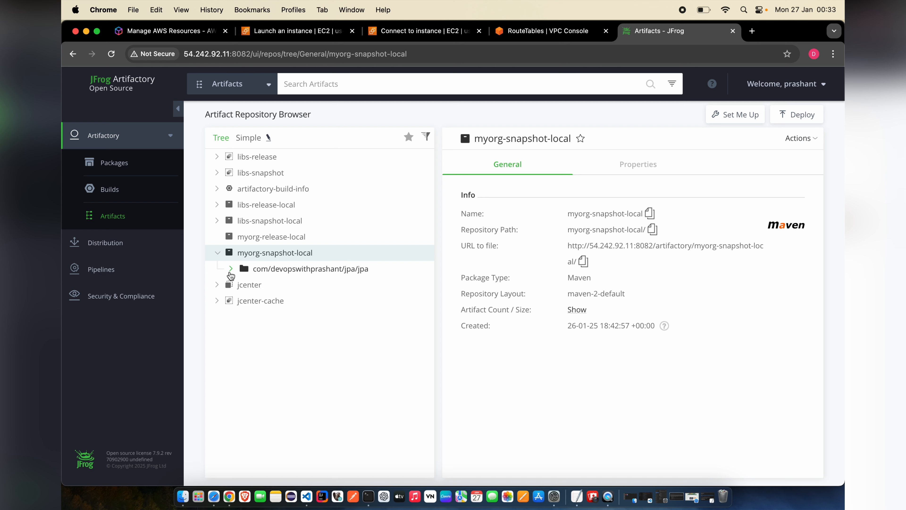
{"action": "left_click", "coordinate": [584, 261]}
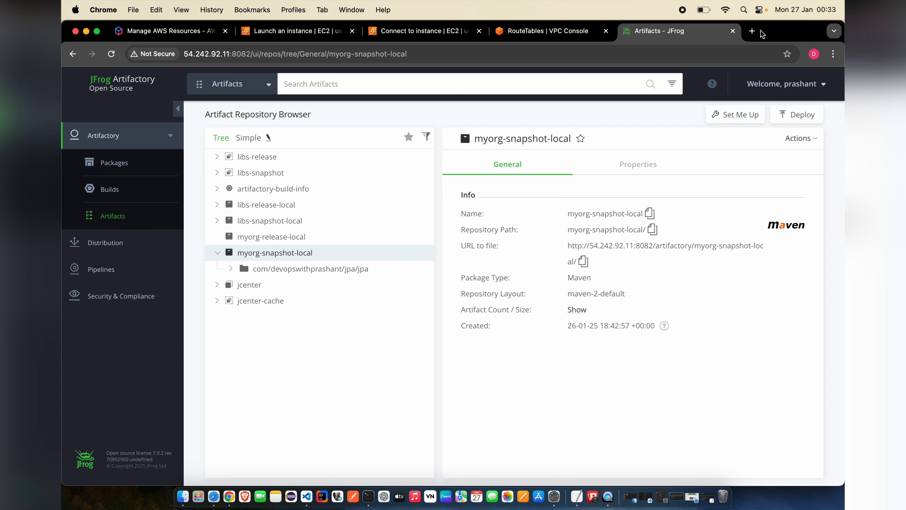
- Load the copied repository URL in a new tab and sign in with the username and password
{"action": "left_click", "coordinate": [752, 31]}
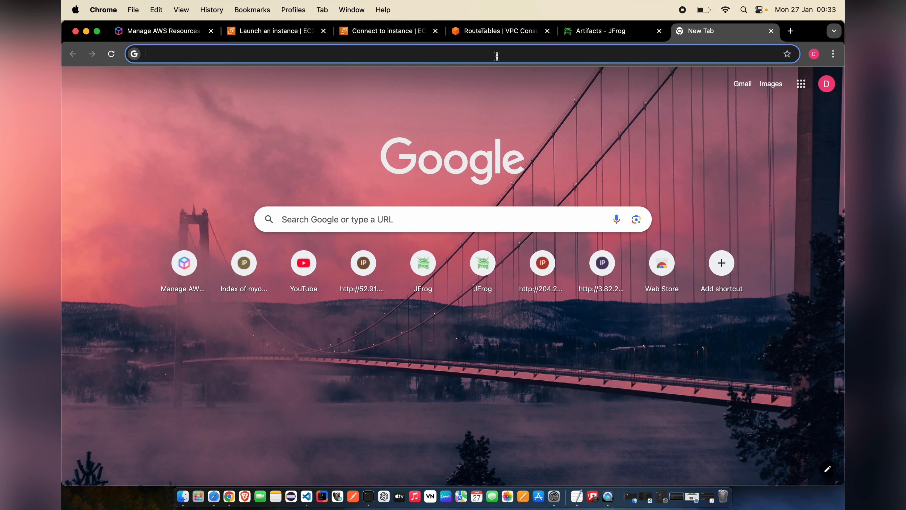
{"action": "key", "text": "super+v"}
{"action": "key", "text": "Return"}
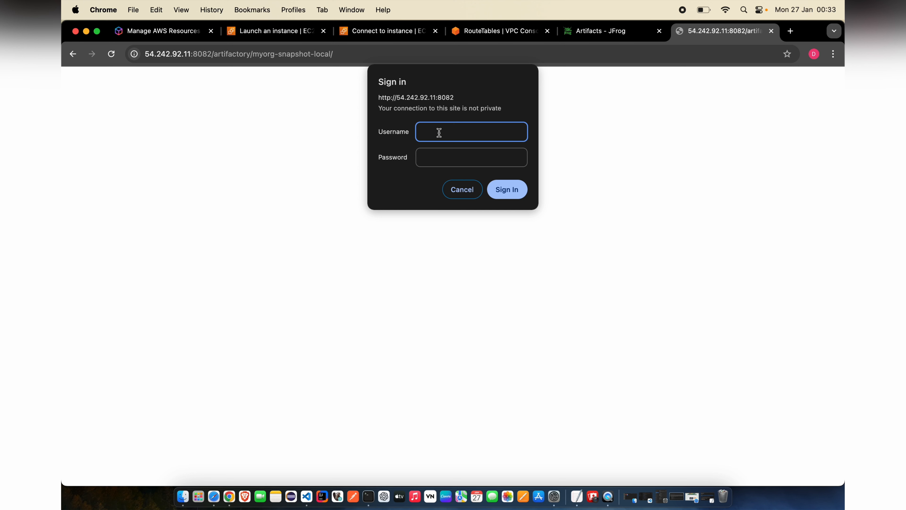
{"action": "type", "text": "prashant"}
{"action": "left_click", "coordinate": [447, 157]}
{"action": "type", "text": "•••••"}
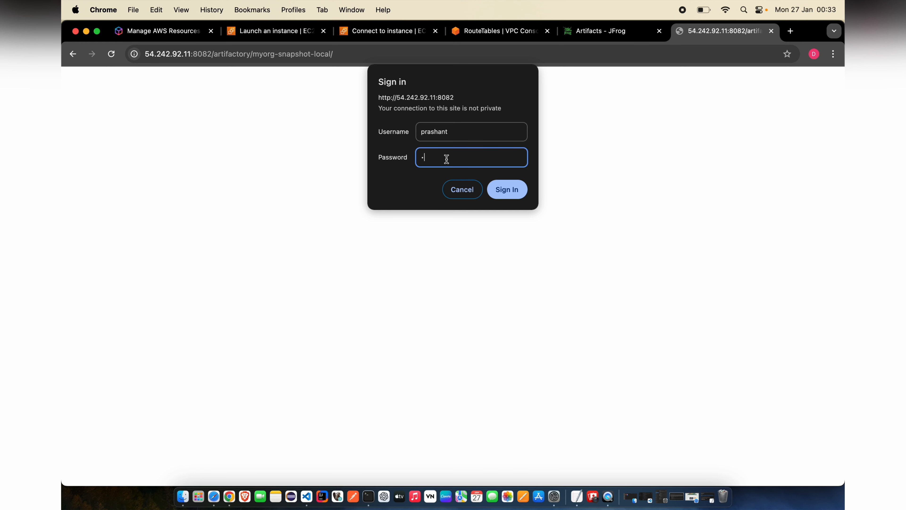
{"action": "type", "text": "••••"}
{"action": "key", "text": "Return"}
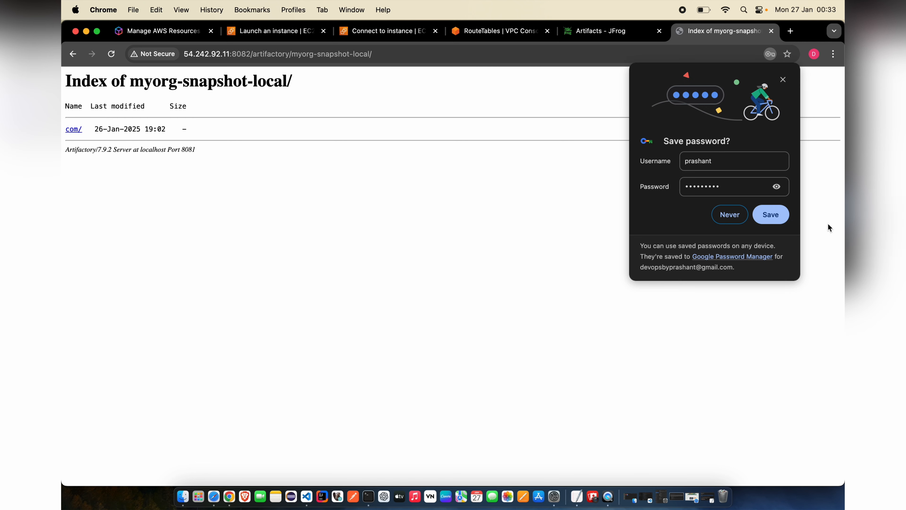
- Decline saving the password and browse down to 0.0.1-SNAPSHOT/ to see the jar, pom and maven-metadata.xml
{"action": "left_click", "coordinate": [733, 215]}
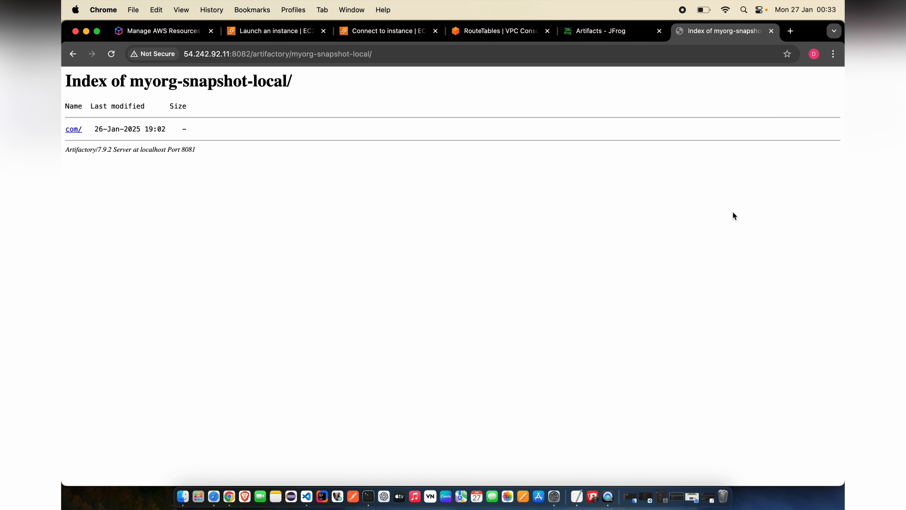
{"action": "left_click", "coordinate": [72, 130]}
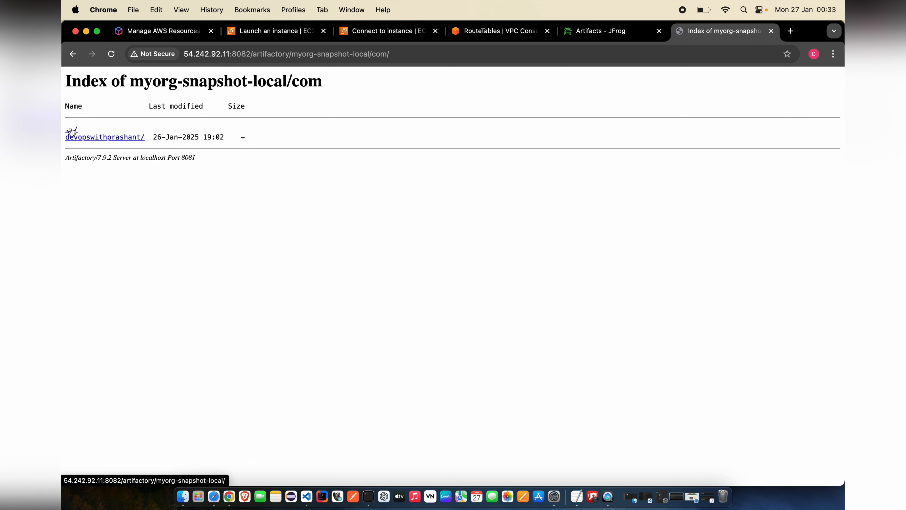
{"action": "left_click", "coordinate": [94, 138]}
{"action": "left_click", "coordinate": [77, 137]}
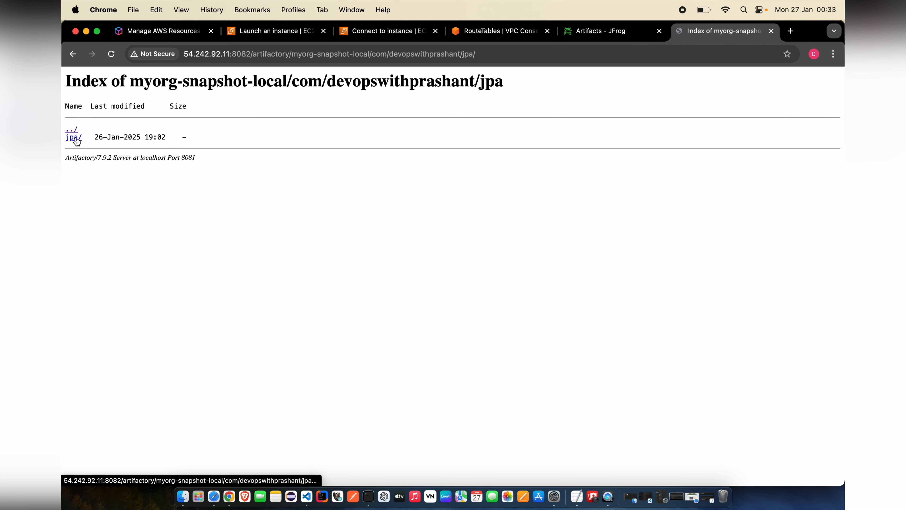
{"action": "left_click", "coordinate": [76, 137]}
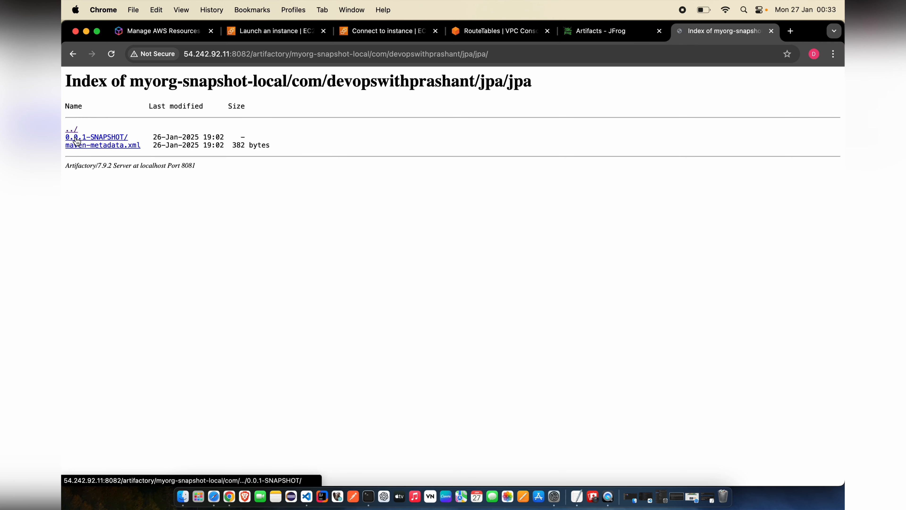
{"action": "left_click", "coordinate": [95, 138]}
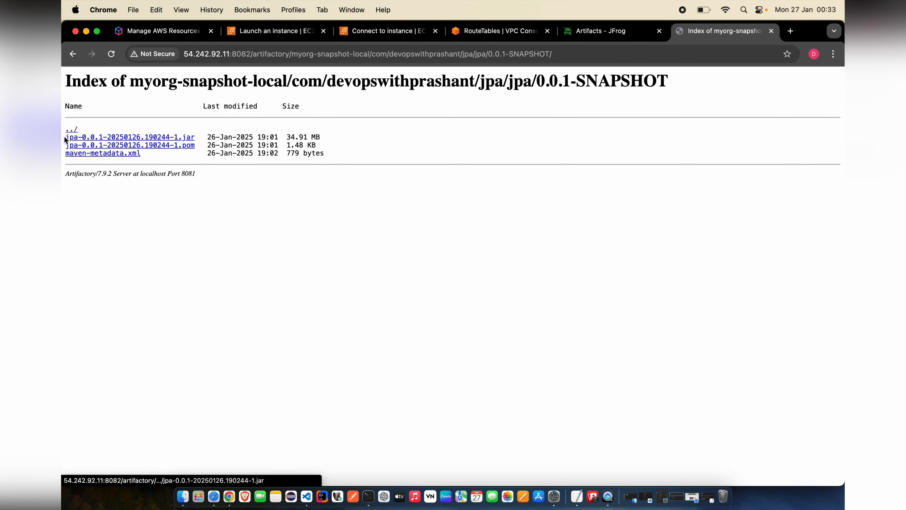
{"action": "left_click_drag", "start_coordinate": [66, 136], "coordinate": [202, 143]}
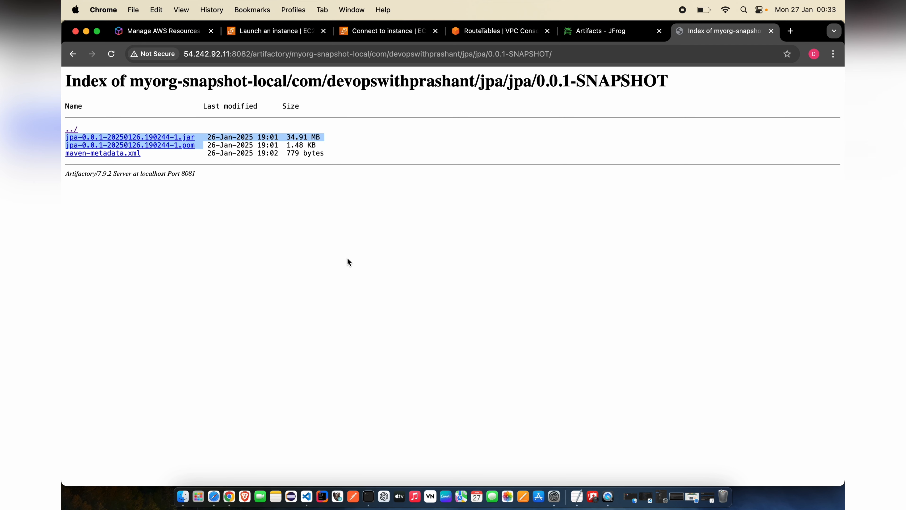
- Switch back to the 'Artifacts - JFrog' tab showing myorg-snapshot-local's details
{"action": "left_click", "coordinate": [603, 31]}
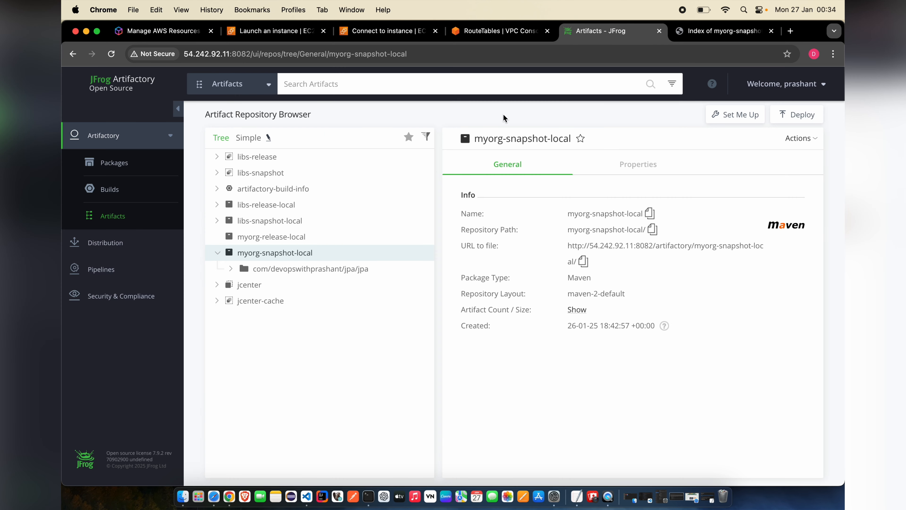